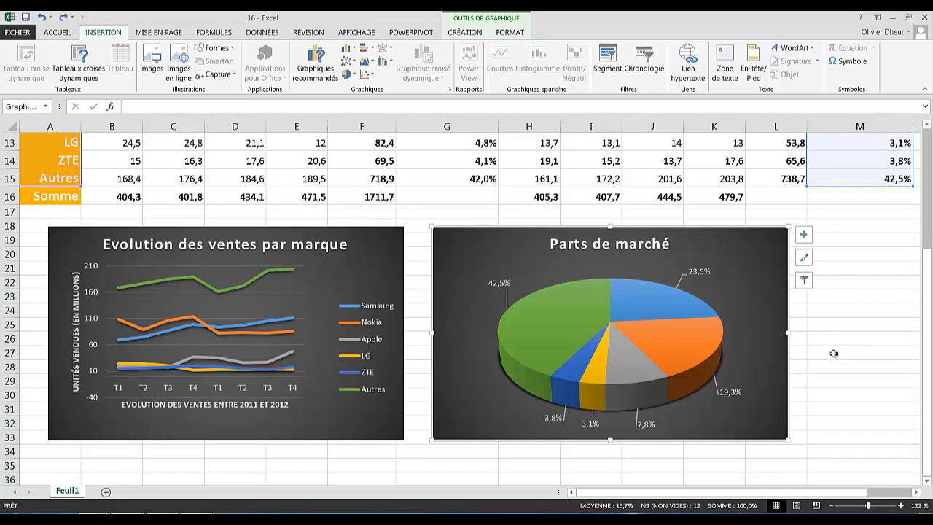
- Insert the third Bing result for 'logo samsung svg png' beside the pie chart
{"action": "left_click", "coordinate": [824, 349]}
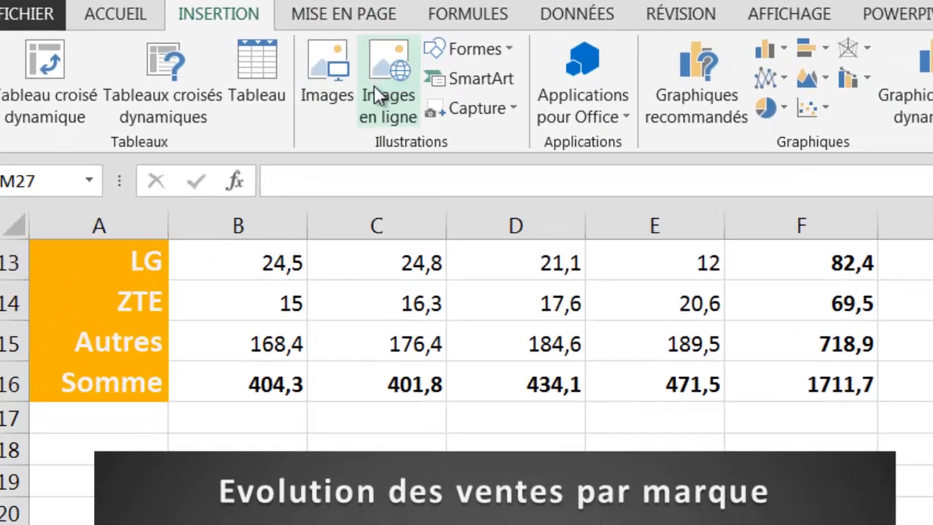
{"action": "left_click", "coordinate": [377, 95]}
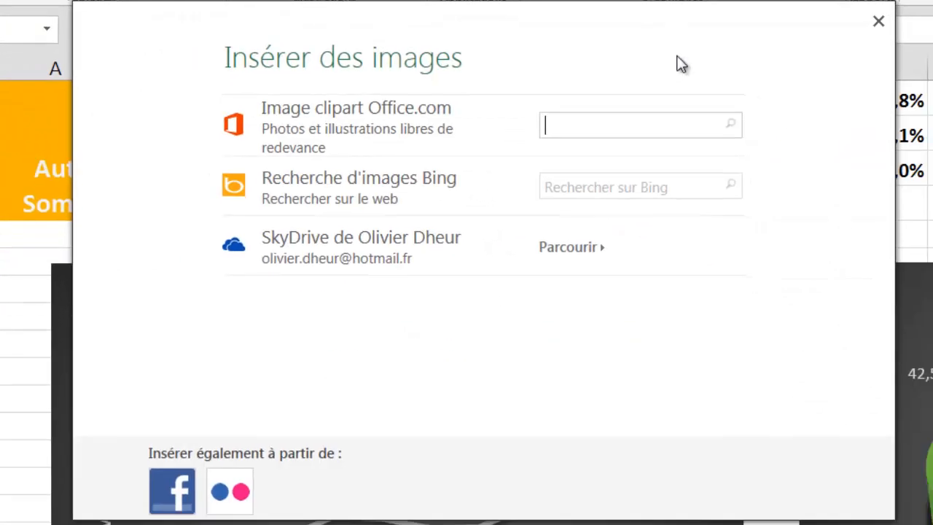
{"action": "left_click", "coordinate": [553, 184]}
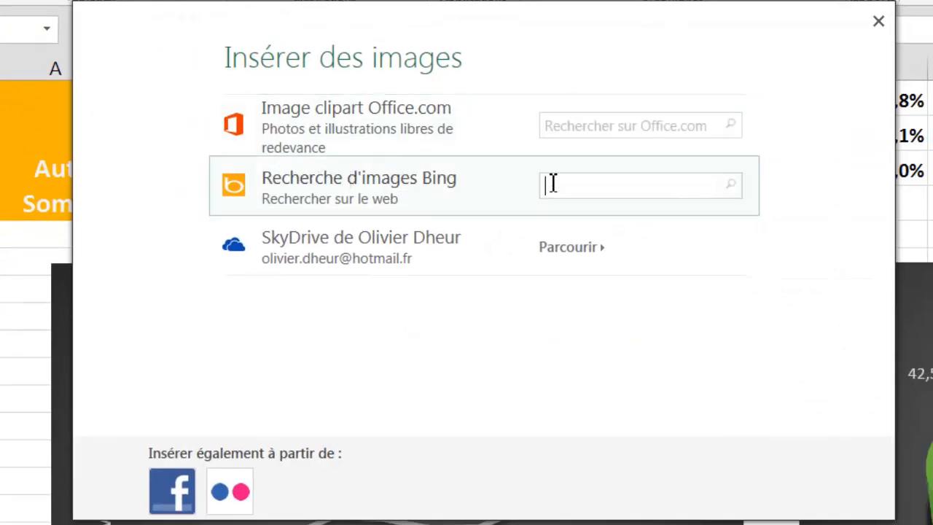
{"action": "type", "text": "logo samsung svg"}
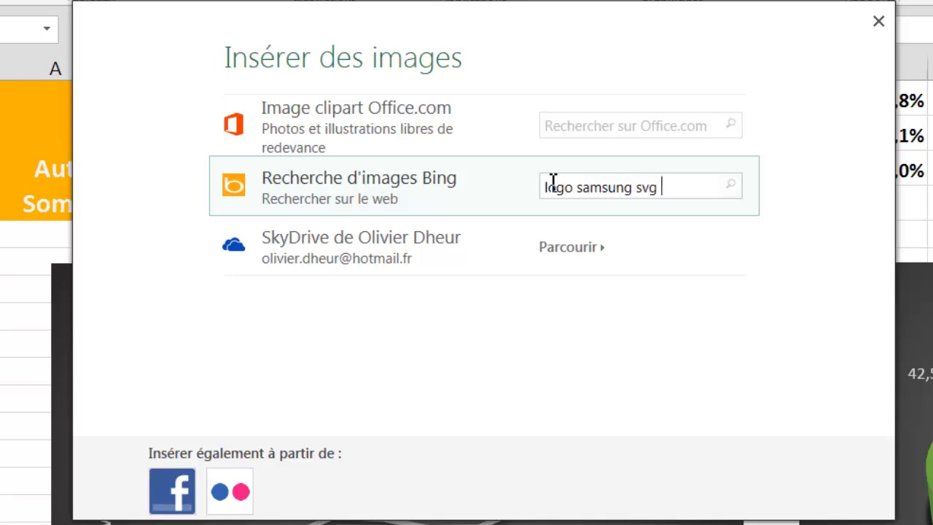
{"action": "type", "text": " png"}
{"action": "key", "text": "Return"}
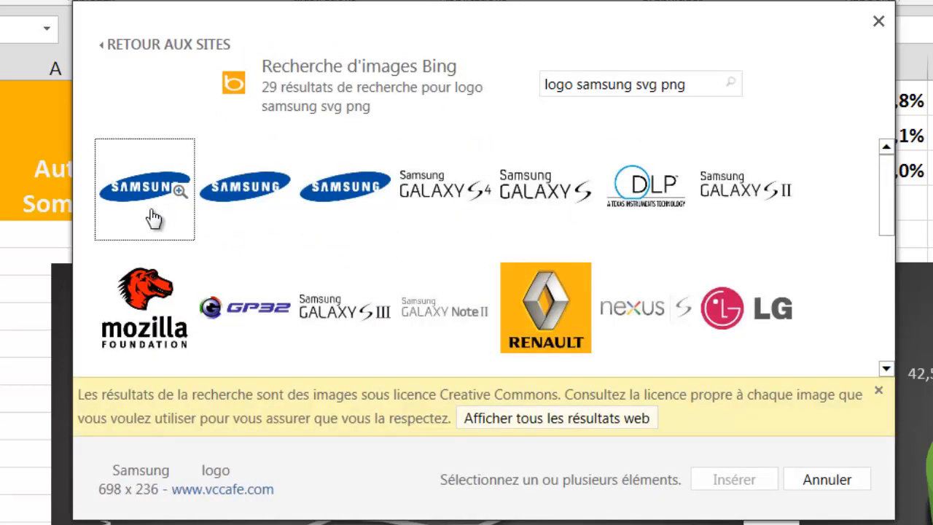
{"action": "left_click", "coordinate": [324, 191]}
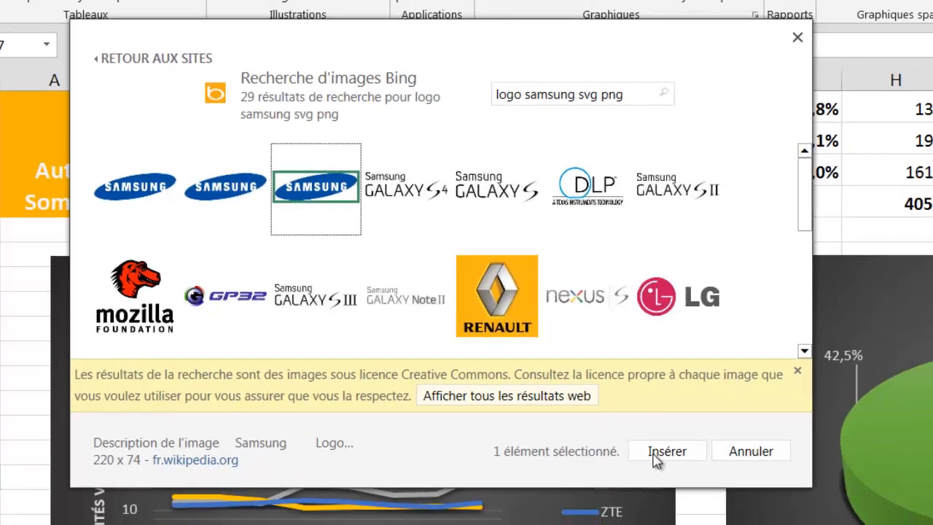
{"action": "left_click", "coordinate": [729, 479]}
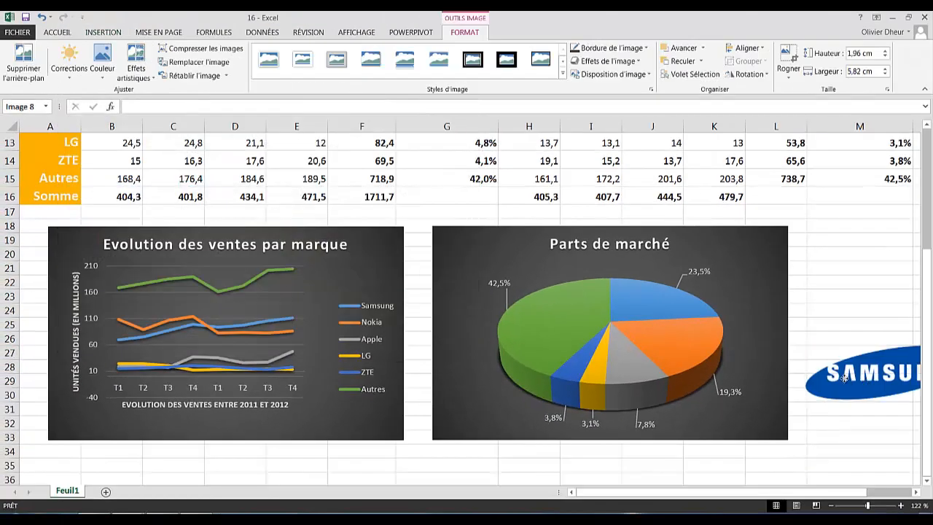
- Shrink the Samsung logo to a small oval and place it on the blue 23,5% slice
{"action": "left_click_drag", "start_coordinate": [857, 365], "coordinate": [813, 292]}
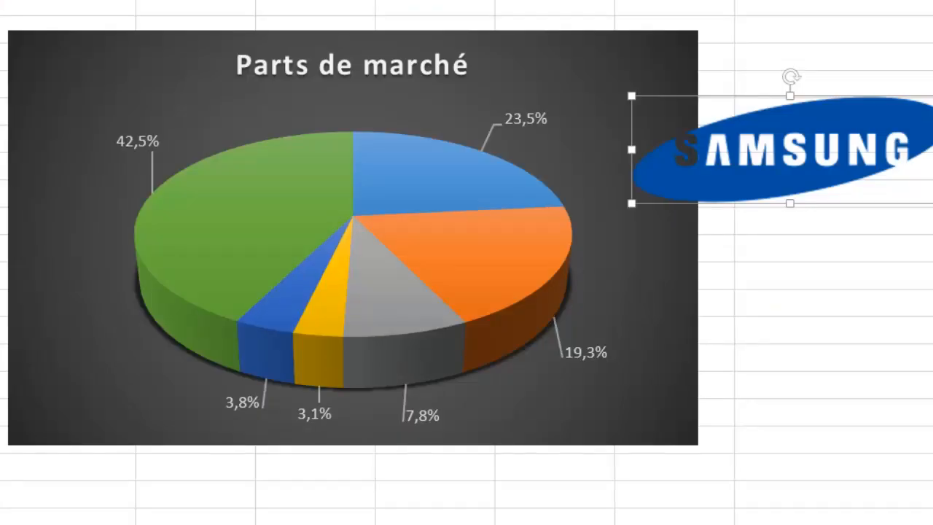
{"action": "left_click_drag", "start_coordinate": [932, 203], "coordinate": [758, 138]}
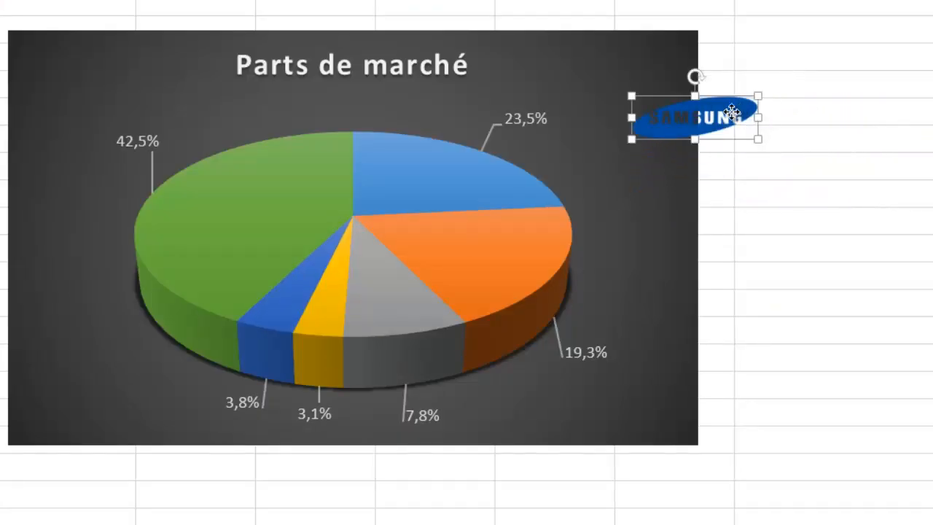
{"action": "left_click_drag", "start_coordinate": [732, 111], "coordinate": [471, 171]}
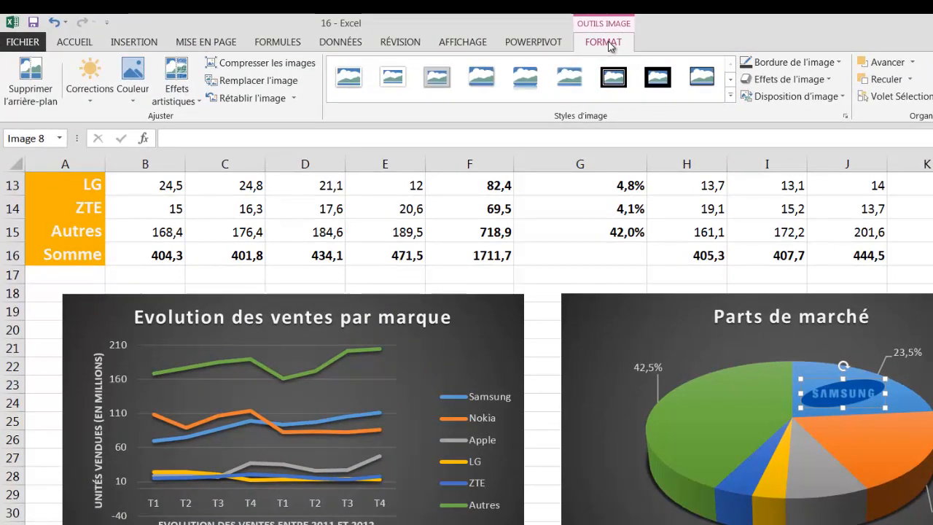
- Recolour the Samsung logo with 'Noir et blanc : 25 %' so it shows white
{"action": "left_click", "coordinate": [133, 101]}
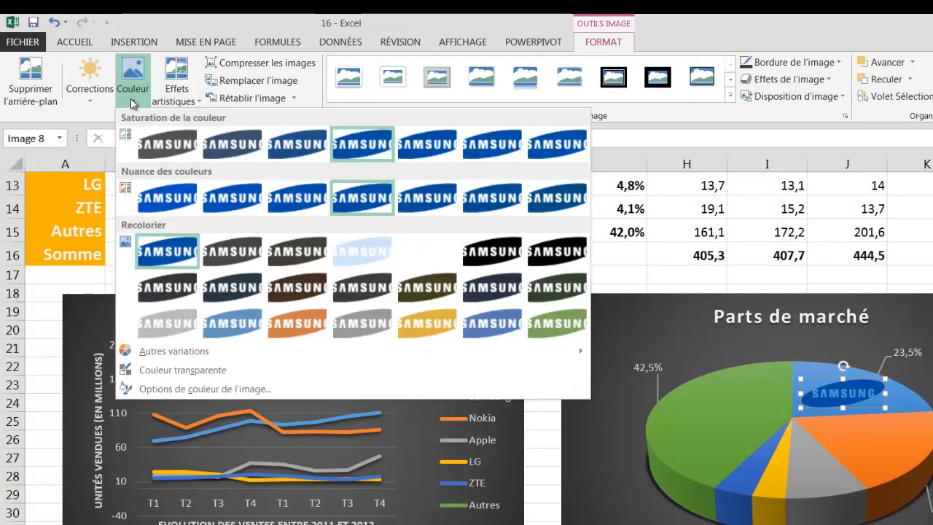
{"action": "left_click", "coordinate": [421, 256]}
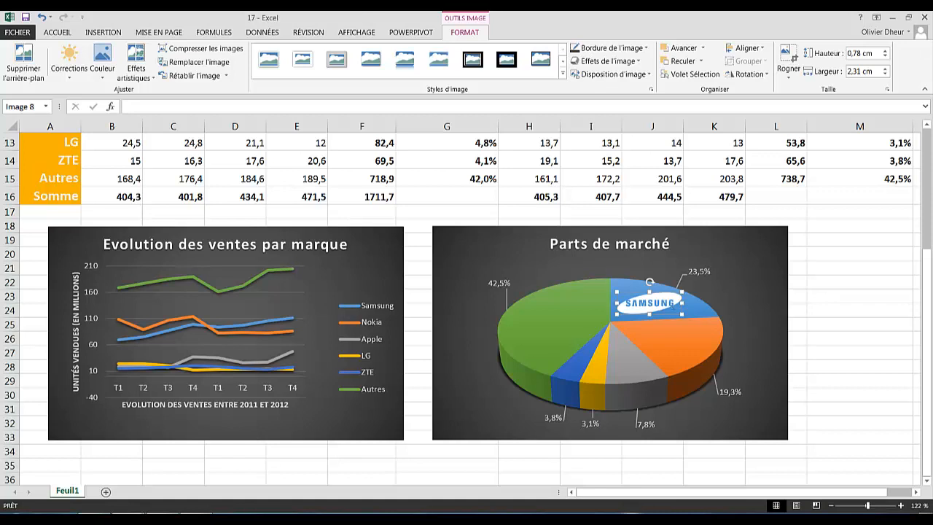
{"action": "left_click", "coordinate": [106, 34]}
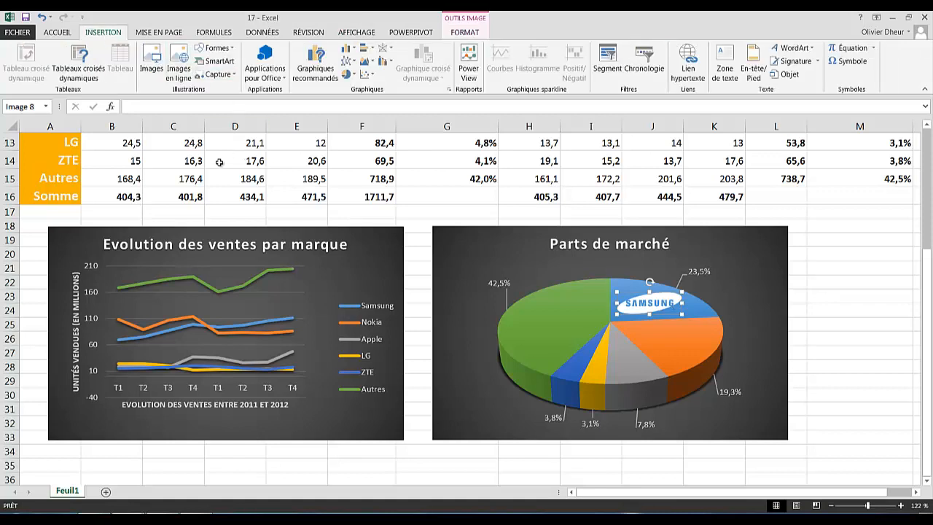
- Insert the first Bing result for 'logo nokia png svg' onto the sheet
{"action": "left_click", "coordinate": [179, 60]}
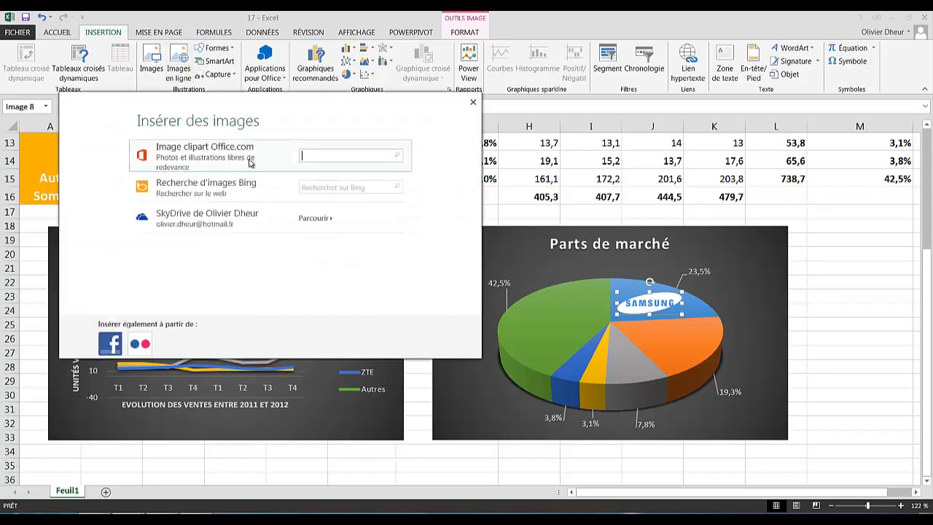
{"action": "left_click", "coordinate": [307, 186]}
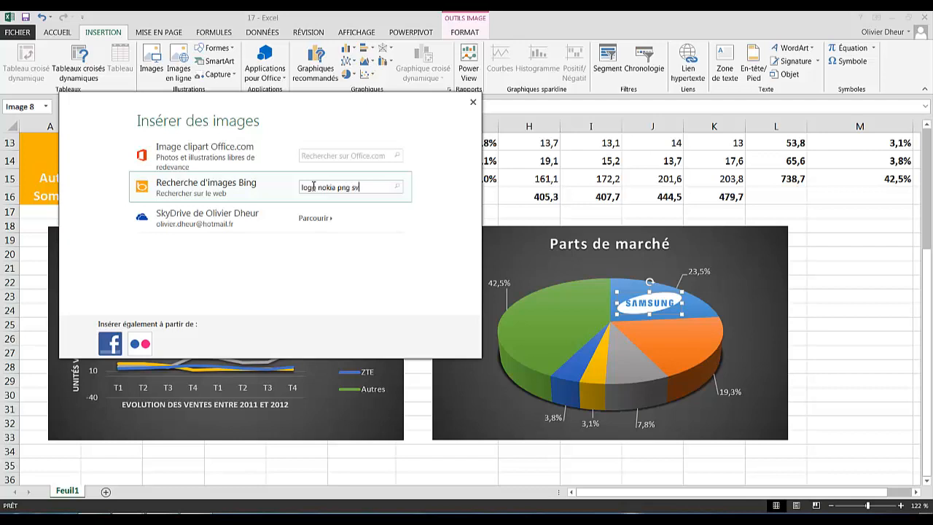
{"action": "key", "text": "Return"}
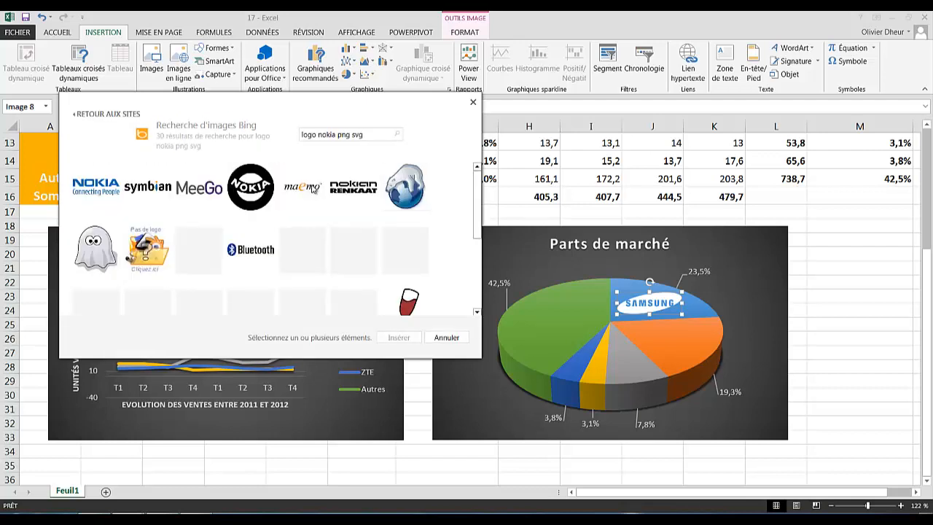
{"action": "left_click", "coordinate": [96, 188]}
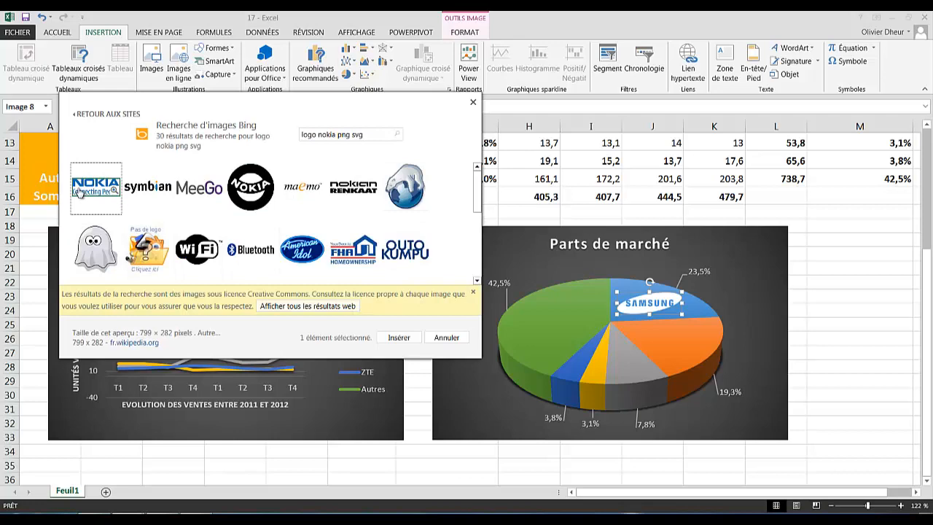
{"action": "left_click", "coordinate": [399, 338]}
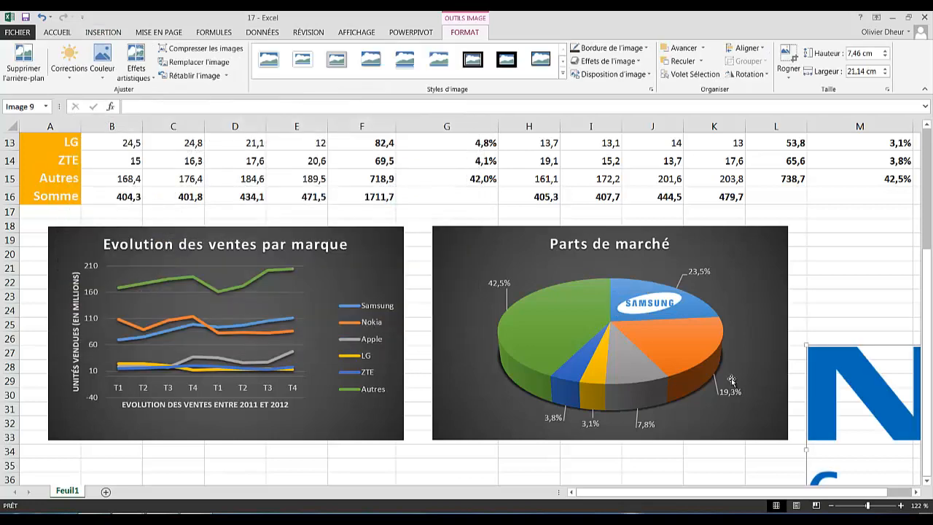
- Place the Nokia logo on the orange 19,3% slice and recolour it 'Noir et blanc : 25 %'
{"action": "left_click_drag", "start_coordinate": [707, 303], "coordinate": [670, 336]}
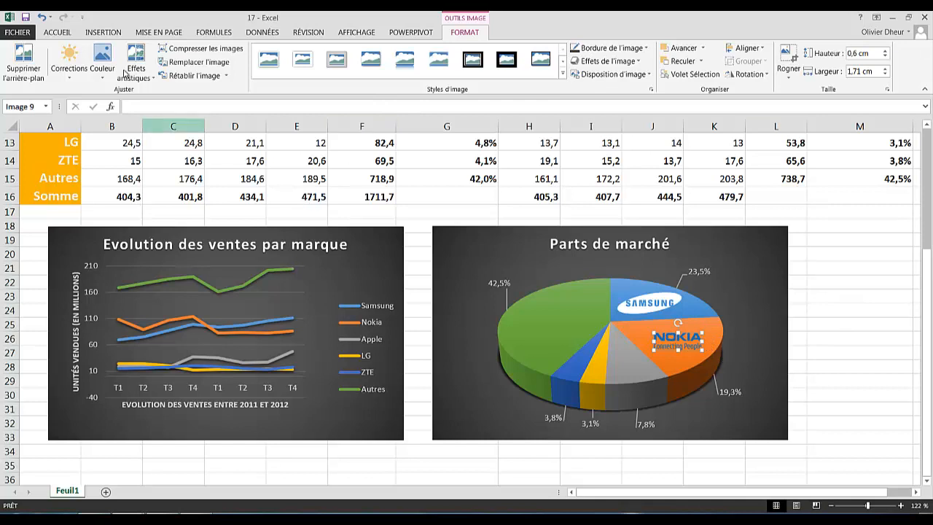
{"action": "left_click", "coordinate": [102, 64]}
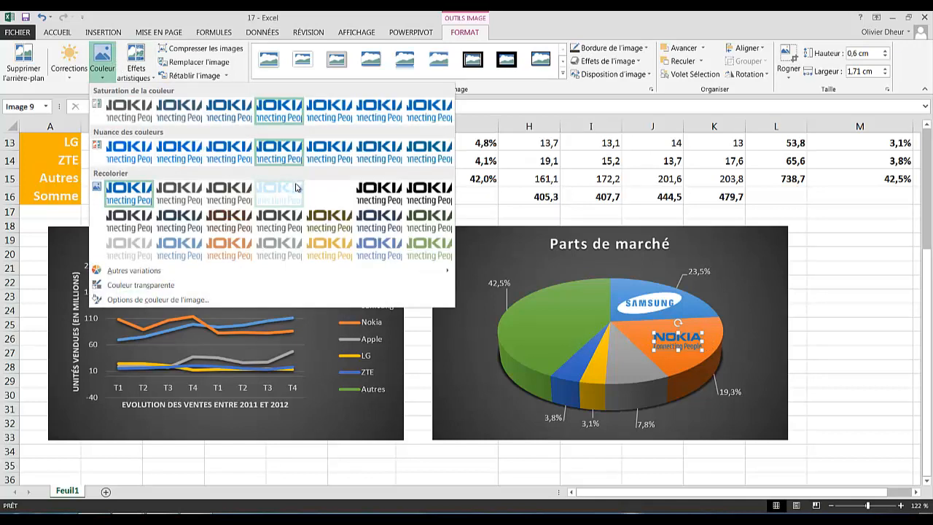
{"action": "left_click", "coordinate": [332, 195]}
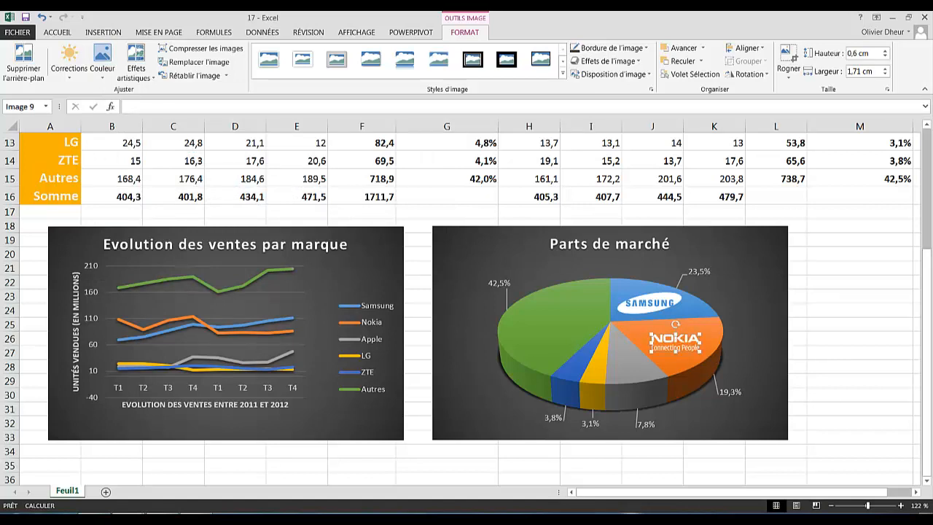
{"action": "left_click", "coordinate": [103, 32]}
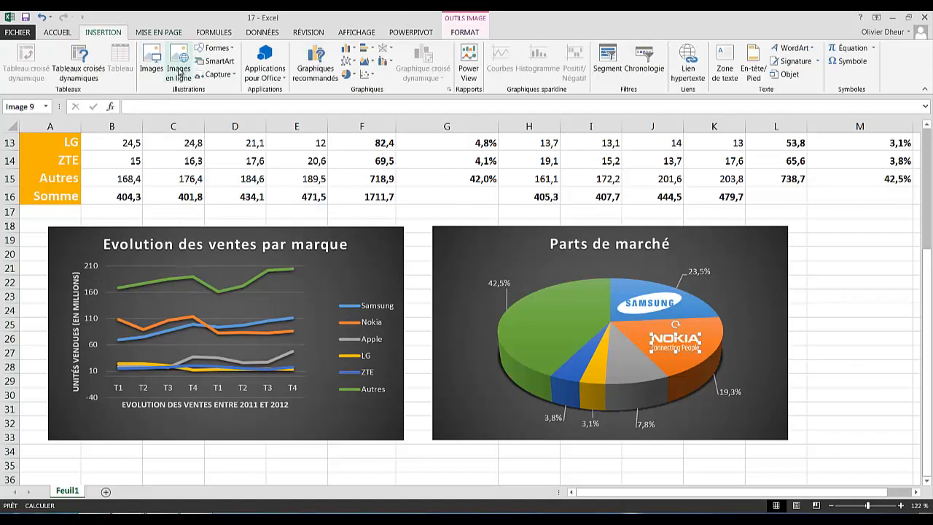
- Insert the silver Apple logo from a Bing 'apple' image search
{"action": "left_click", "coordinate": [183, 69]}
{"action": "left_click", "coordinate": [313, 189]}
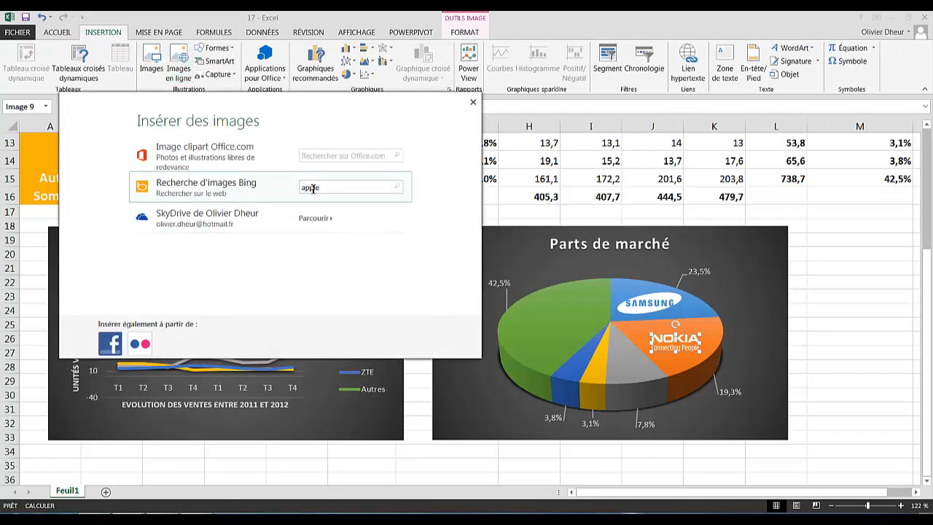
{"action": "key", "text": "Return"}
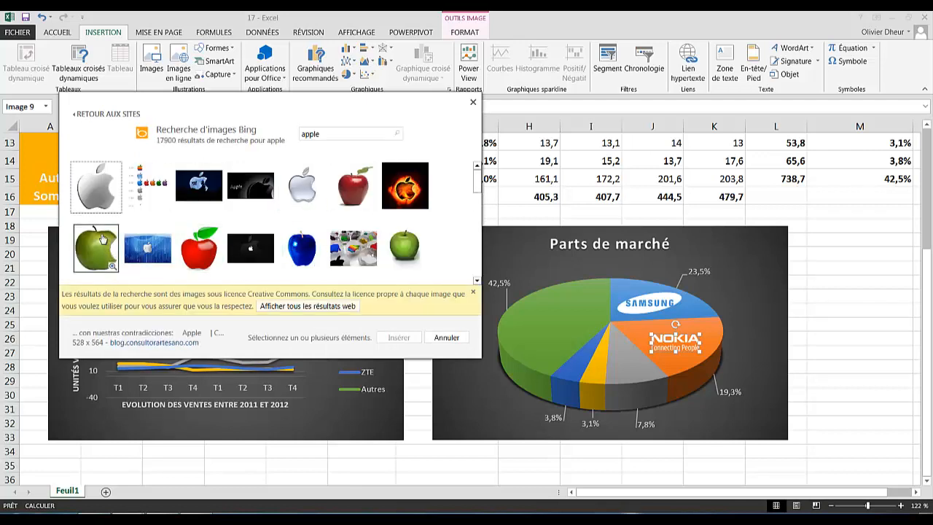
{"action": "left_click", "coordinate": [95, 186]}
{"action": "left_click", "coordinate": [400, 338]}
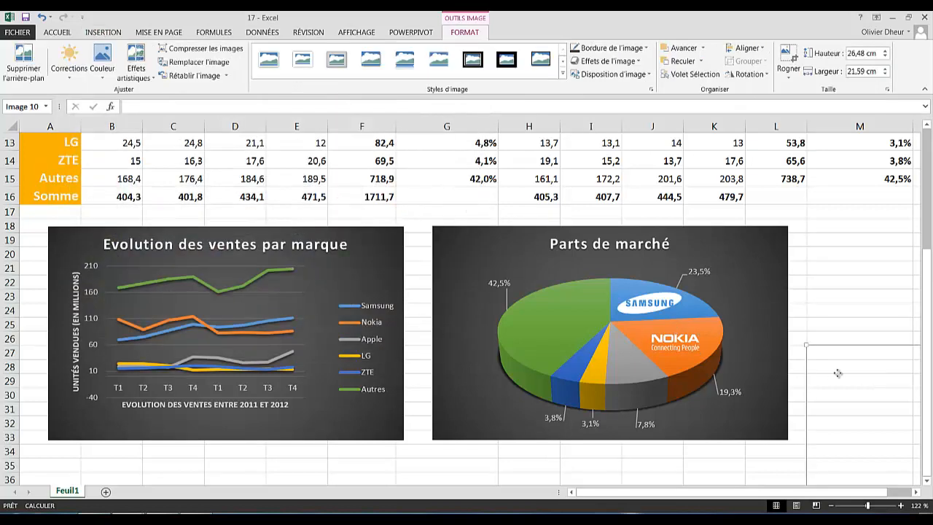
- Shrink the Apple logo to about 1,27 × 1,03 cm and set it on the grey slice
{"action": "left_click_drag", "start_coordinate": [705, 304], "coordinate": [831, 507]}
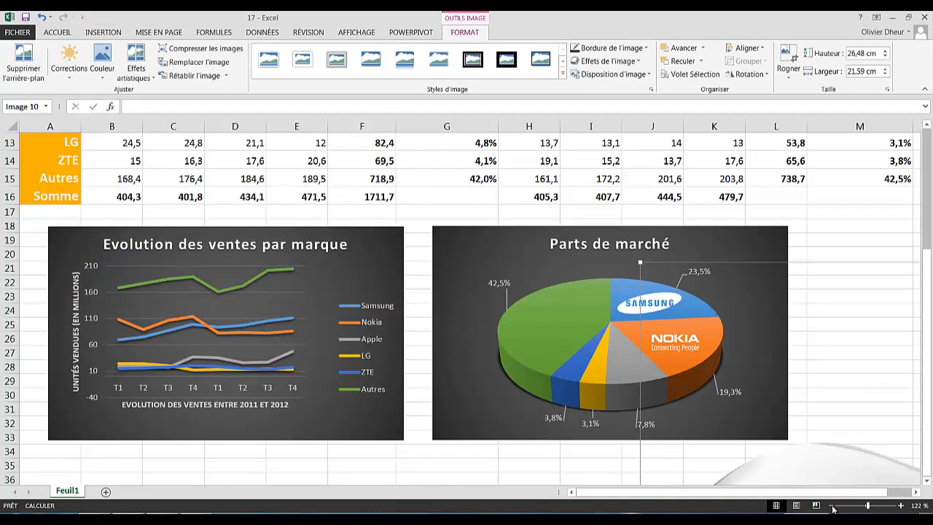
{"action": "left_click", "coordinate": [831, 505]}
{"action": "left_click", "coordinate": [831, 505]}
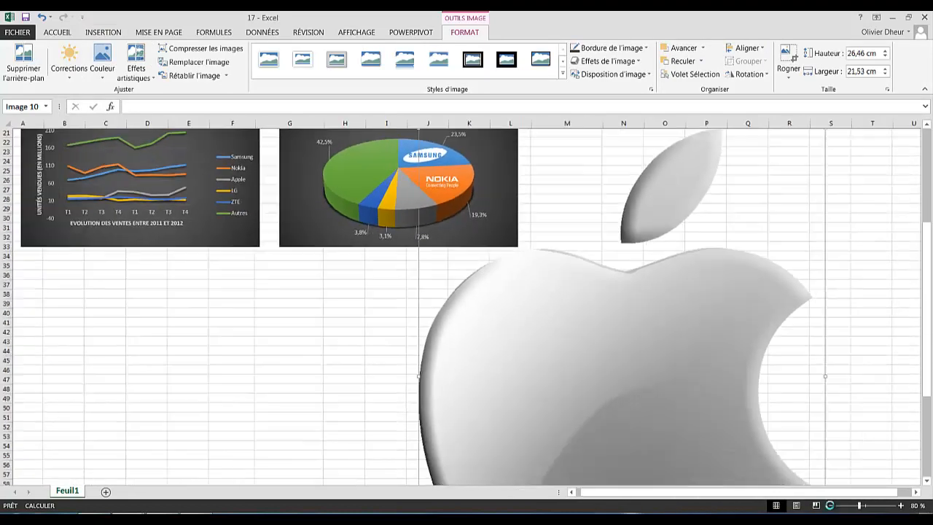
{"action": "left_click", "coordinate": [831, 506]}
{"action": "left_click", "coordinate": [832, 505]}
{"action": "left_click", "coordinate": [832, 506]}
{"action": "left_click", "coordinate": [831, 506]}
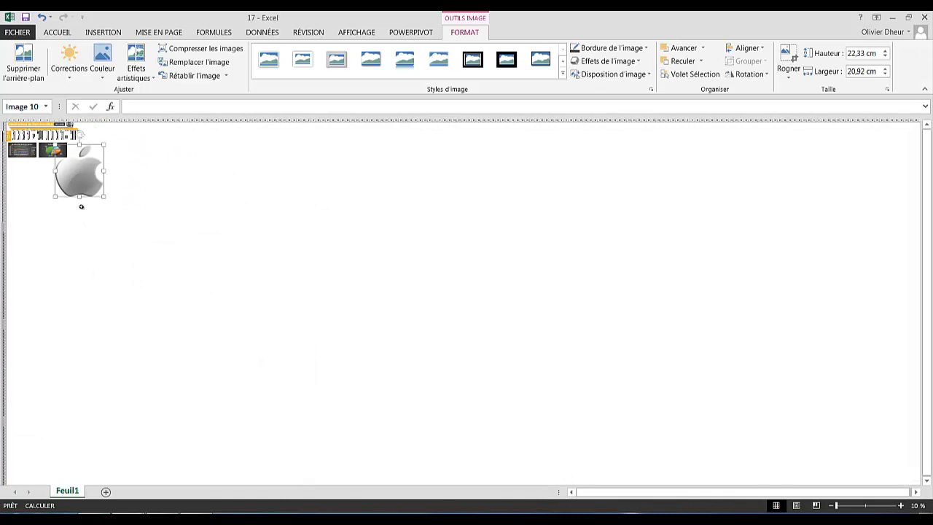
{"action": "left_click_drag", "start_coordinate": [105, 197], "coordinate": [63, 153]}
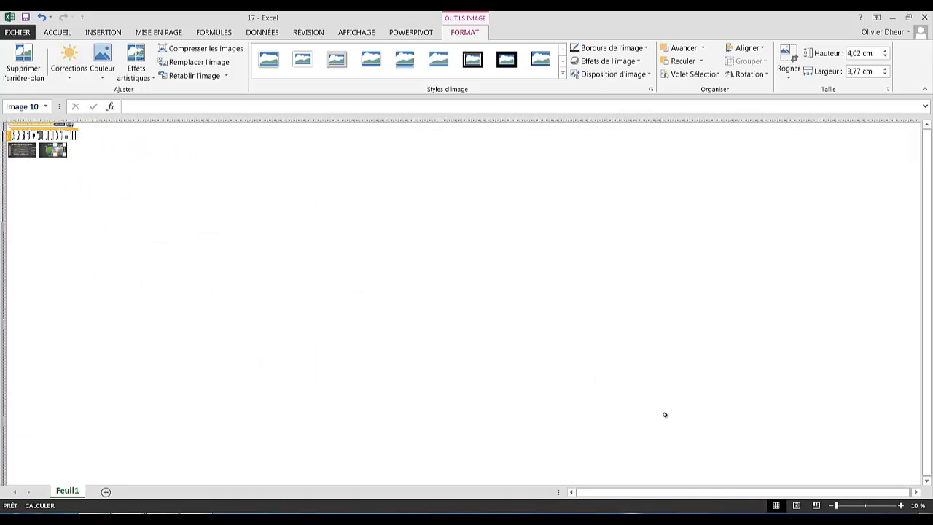
{"action": "left_click", "coordinate": [867, 505]}
{"action": "scroll", "coordinate": [718, 380], "scroll_direction": "down", "scroll_amount": 3}
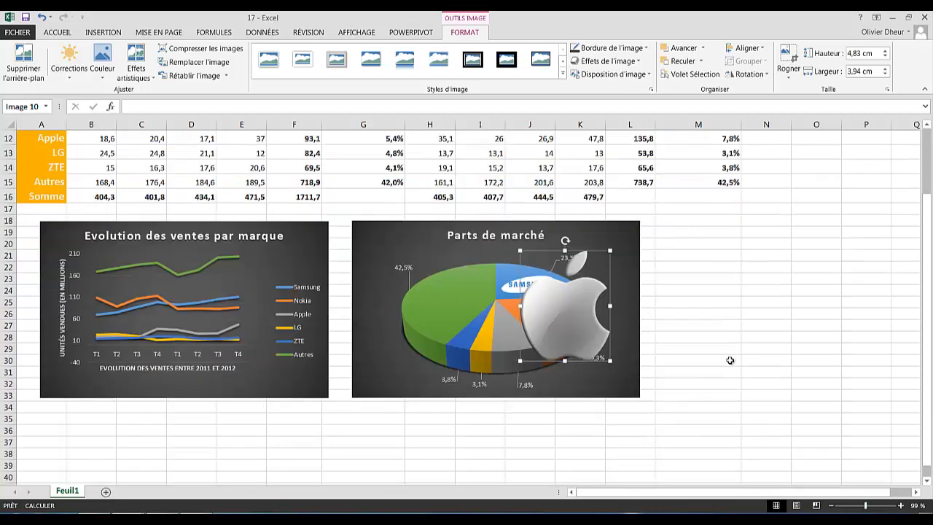
{"action": "left_click_drag", "start_coordinate": [520, 251], "coordinate": [511, 335]}
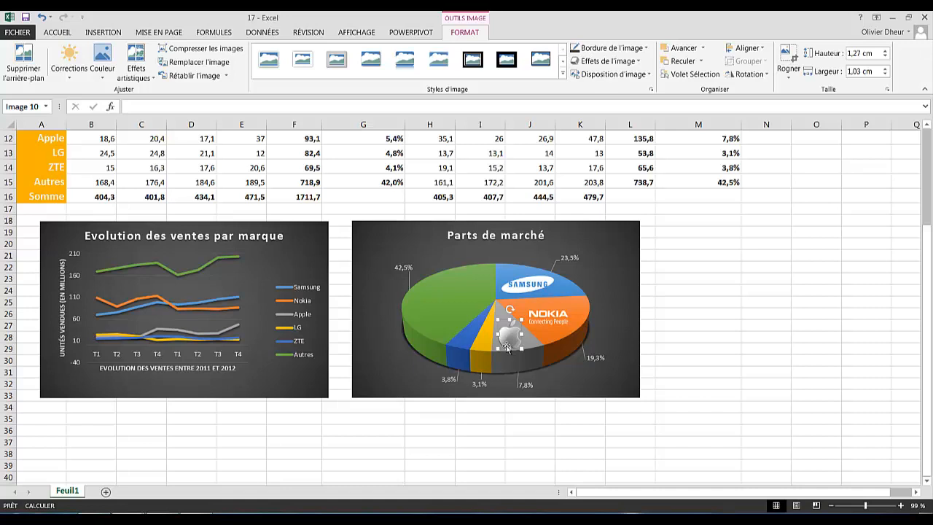
- Recolour the Apple logo white and reduce it to 1,01 × 0,82 cm
{"action": "left_click", "coordinate": [102, 64]}
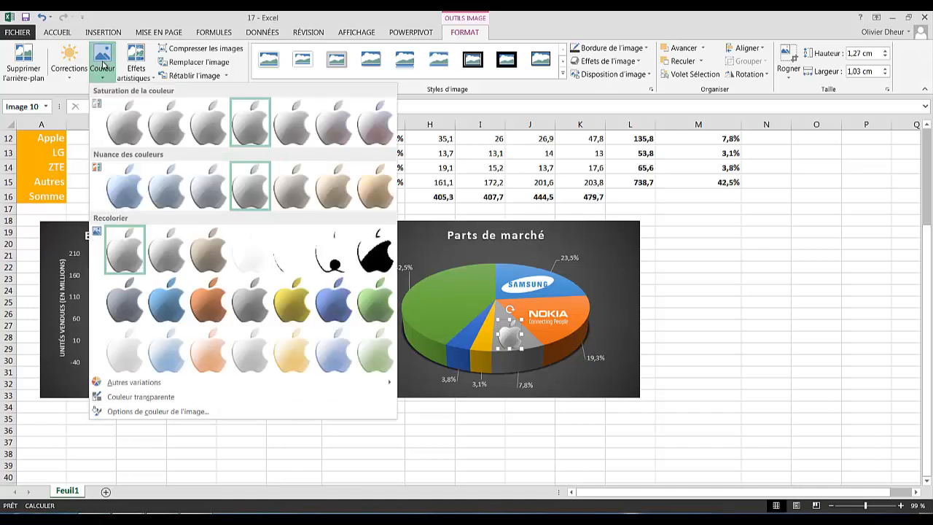
{"action": "left_click", "coordinate": [281, 255]}
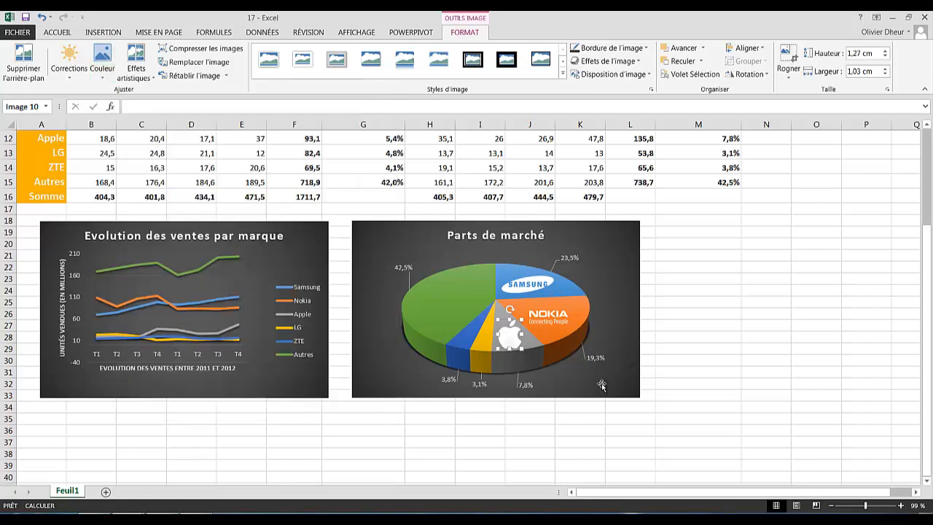
{"action": "left_click_drag", "start_coordinate": [496, 318], "coordinate": [505, 333]}
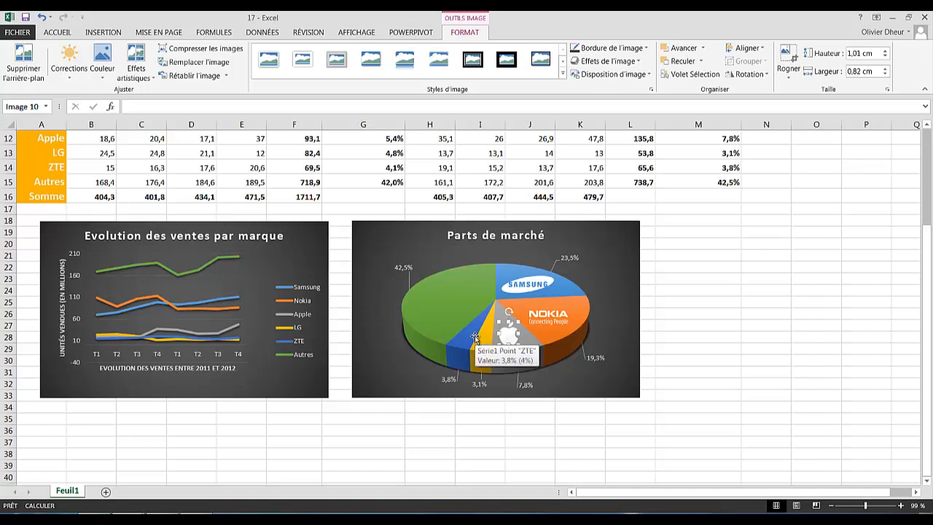
- Insert both the LG and ZTE logos from a Bing 'LG ZTE logo svg png' search
{"action": "left_click", "coordinate": [115, 33]}
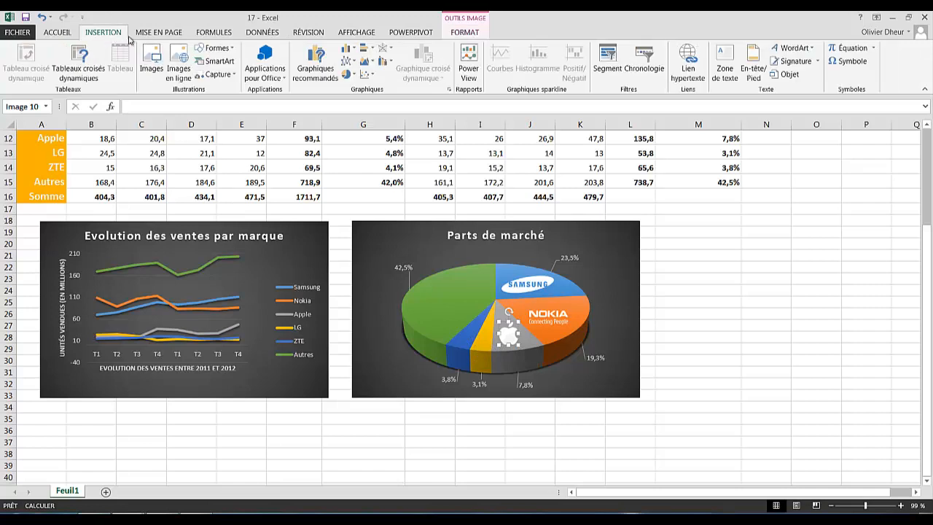
{"action": "left_click", "coordinate": [179, 69]}
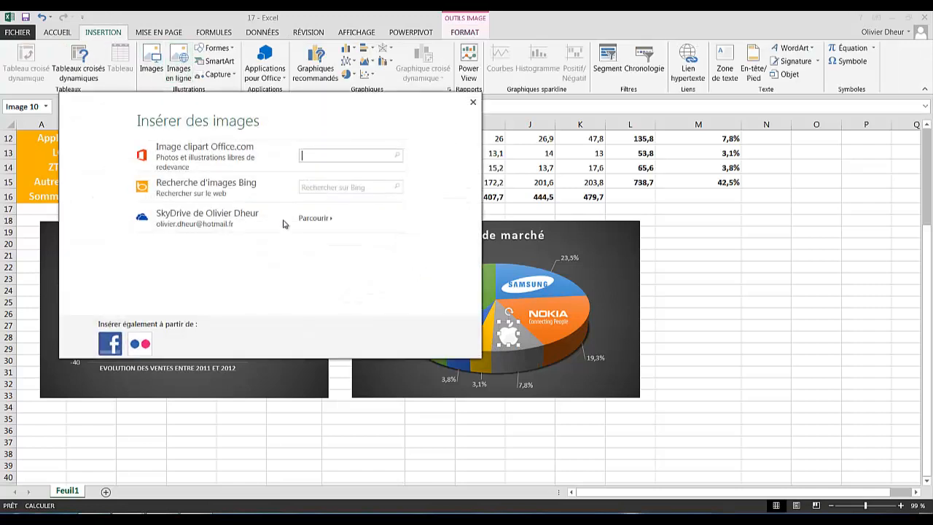
{"action": "left_click", "coordinate": [341, 186]}
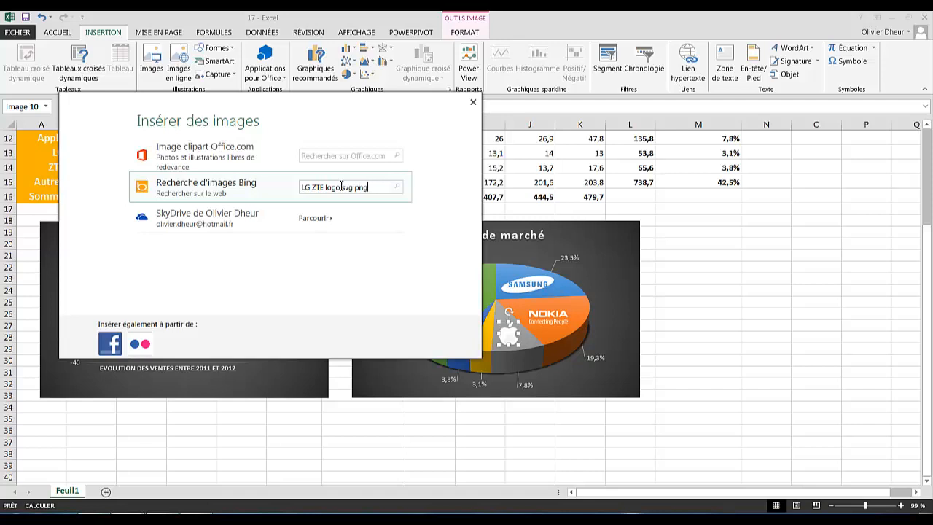
{"action": "key", "text": "Return"}
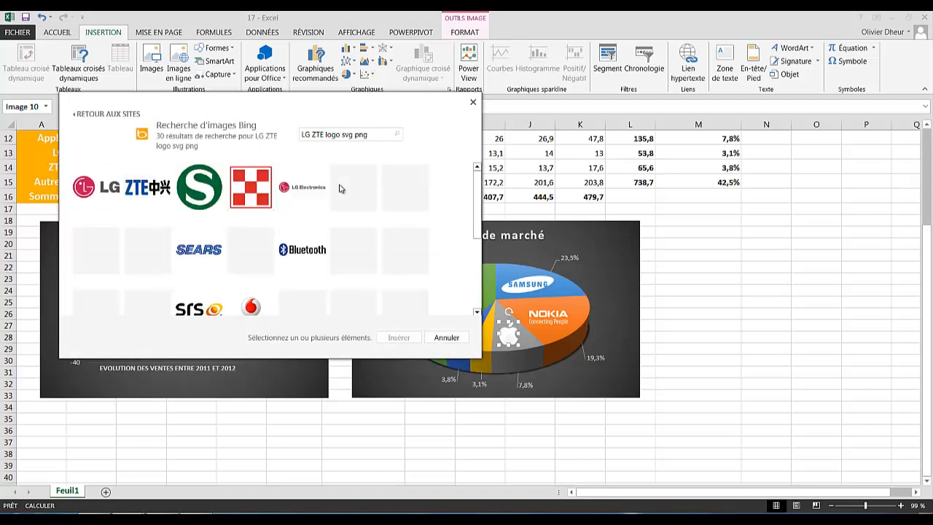
{"action": "left_click", "coordinate": [100, 188]}
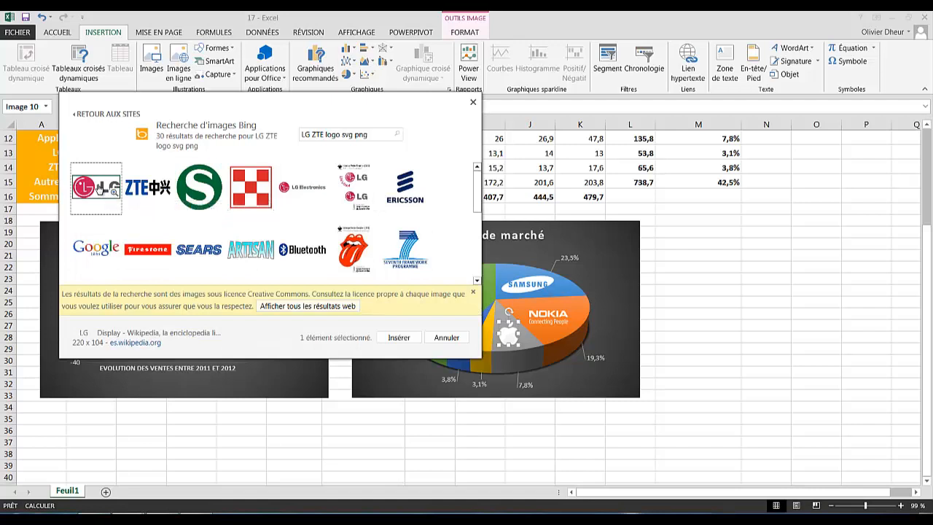
{"action": "left_click", "coordinate": [145, 188], "text": "ctrl"}
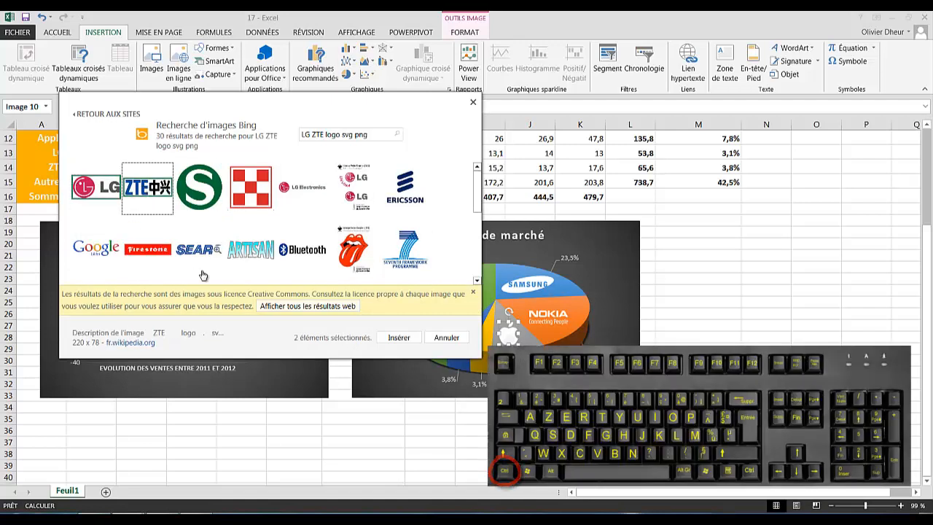
{"action": "left_click", "coordinate": [398, 337]}
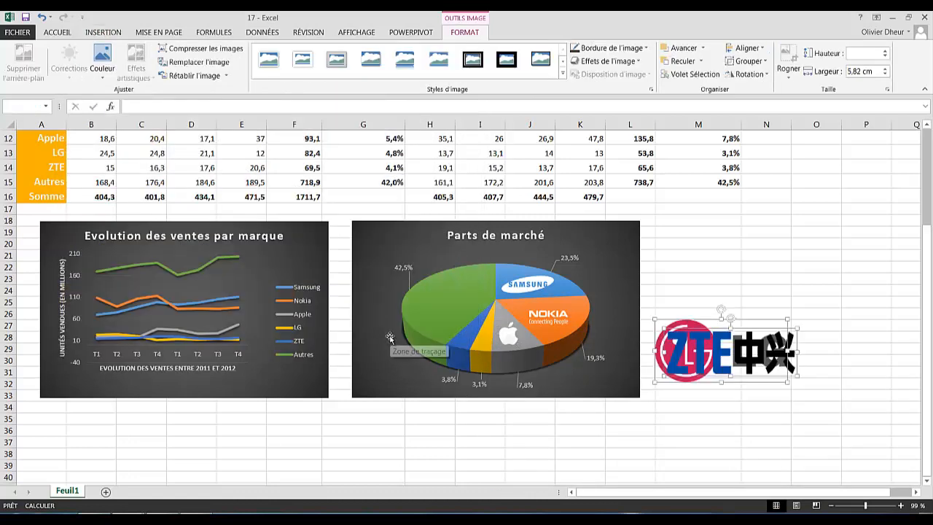
- Move the ZTE logo up, off the LG logo
{"action": "left_click", "coordinate": [842, 416]}
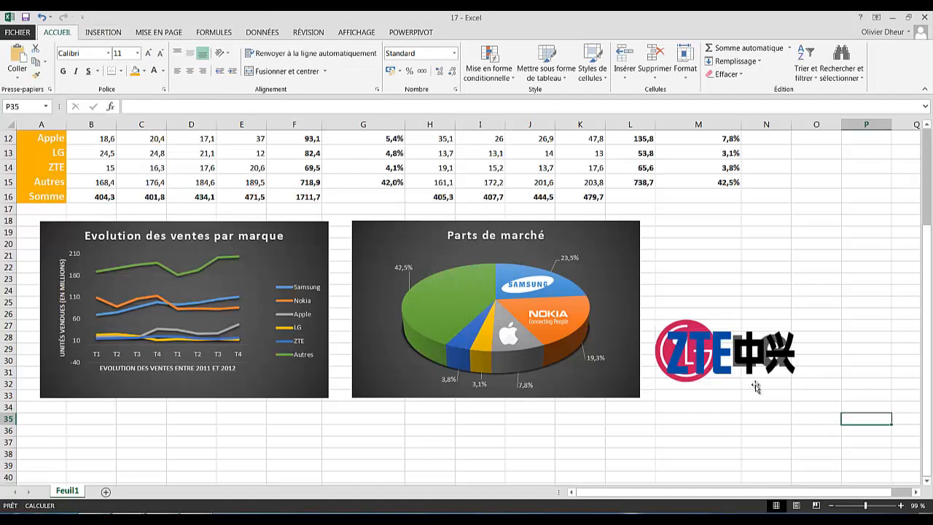
{"action": "left_click", "coordinate": [730, 369]}
{"action": "left_click_drag", "start_coordinate": [717, 367], "coordinate": [762, 296]}
- Reposition and resize the LG logo to 2,65 × 5,6 cm beside the ZTE logo
{"action": "left_click_drag", "start_coordinate": [697, 354], "coordinate": [716, 357]}
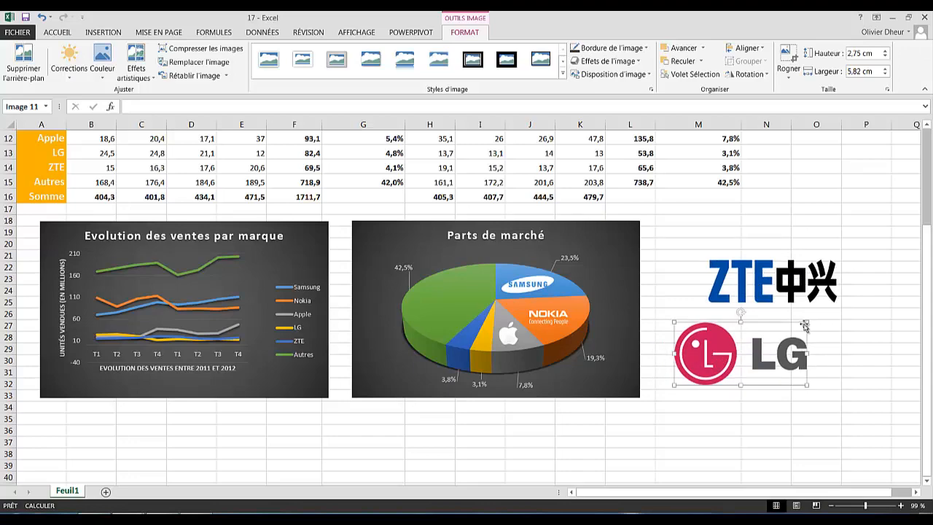
{"action": "left_click_drag", "start_coordinate": [808, 322], "coordinate": [724, 358]}
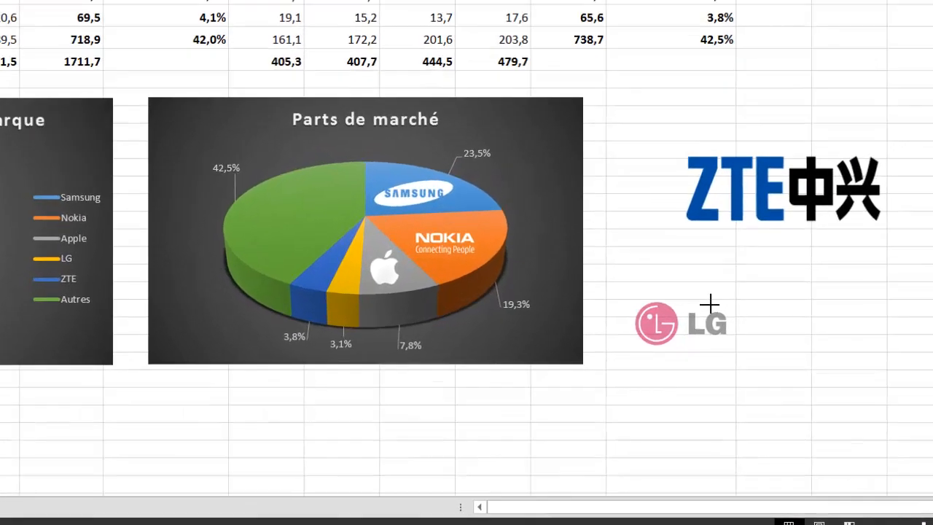
{"action": "left_click_drag", "start_coordinate": [711, 303], "coordinate": [684, 312]}
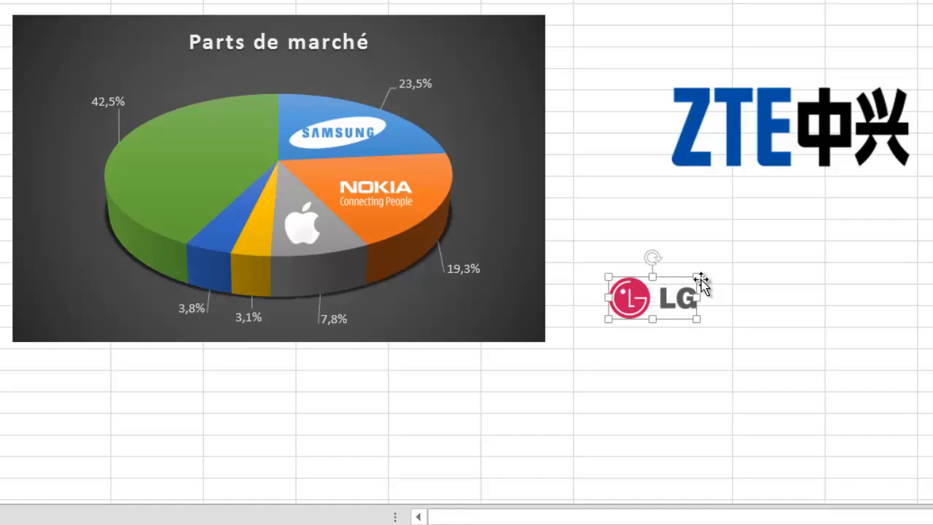
{"action": "left_click_drag", "start_coordinate": [700, 276], "coordinate": [846, 206]}
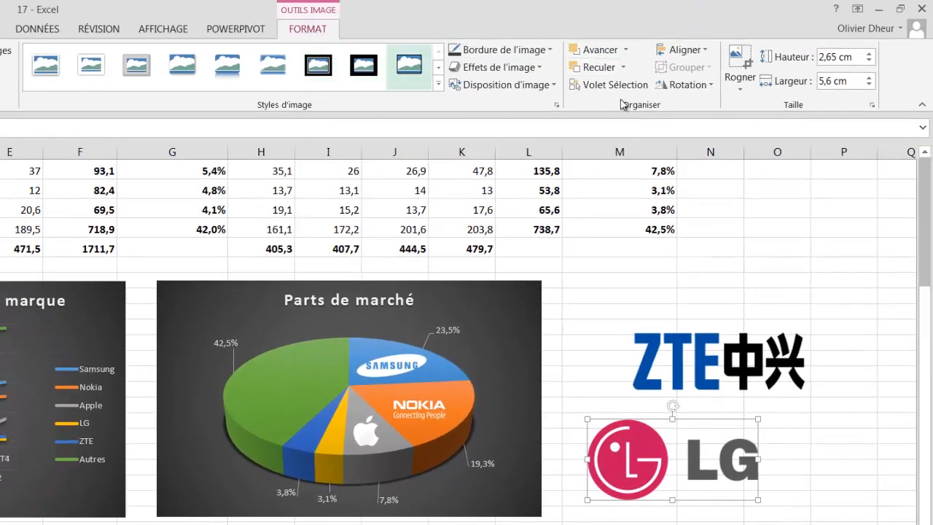
{"action": "left_click", "coordinate": [738, 68]}
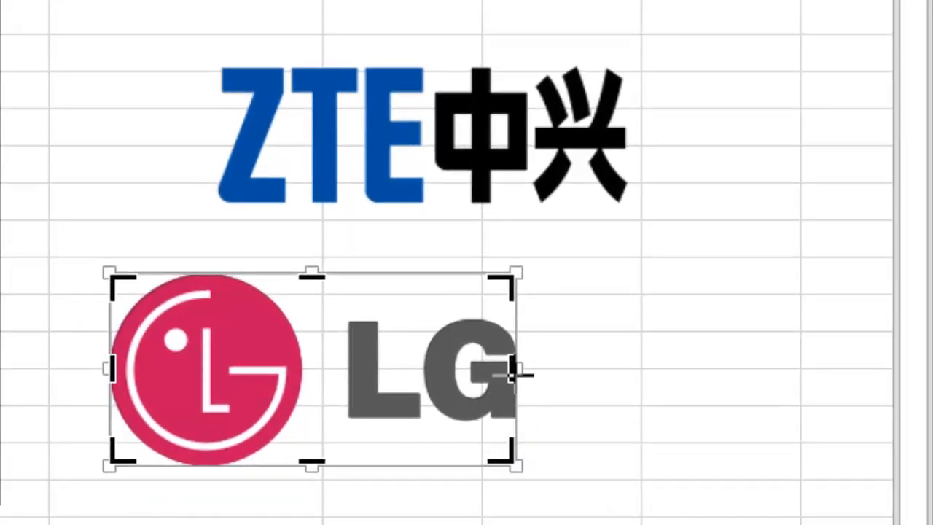
- Crop the LG logo to its red circle, shrink it to 0,62 × 0,66 cm and place it on the yellow slice
{"action": "left_click_drag", "start_coordinate": [514, 374], "coordinate": [319, 385]}
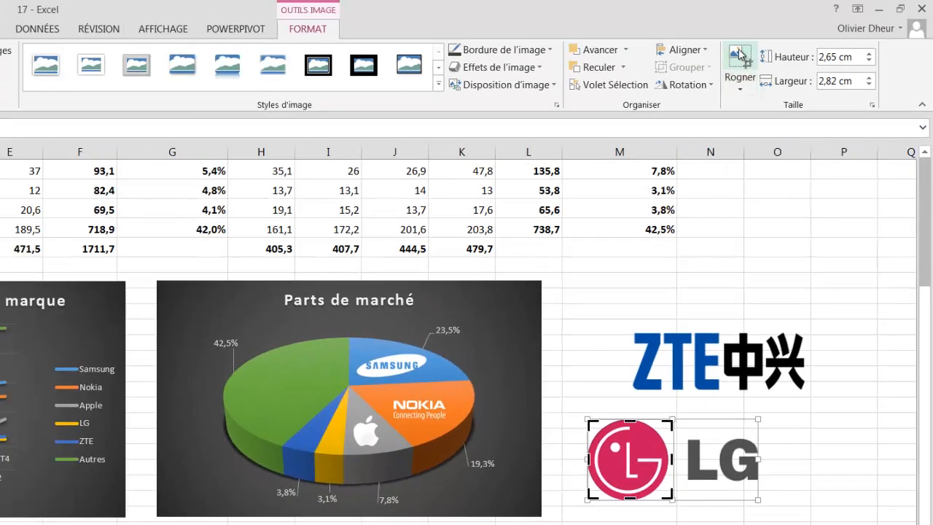
{"action": "key", "text": "Escape"}
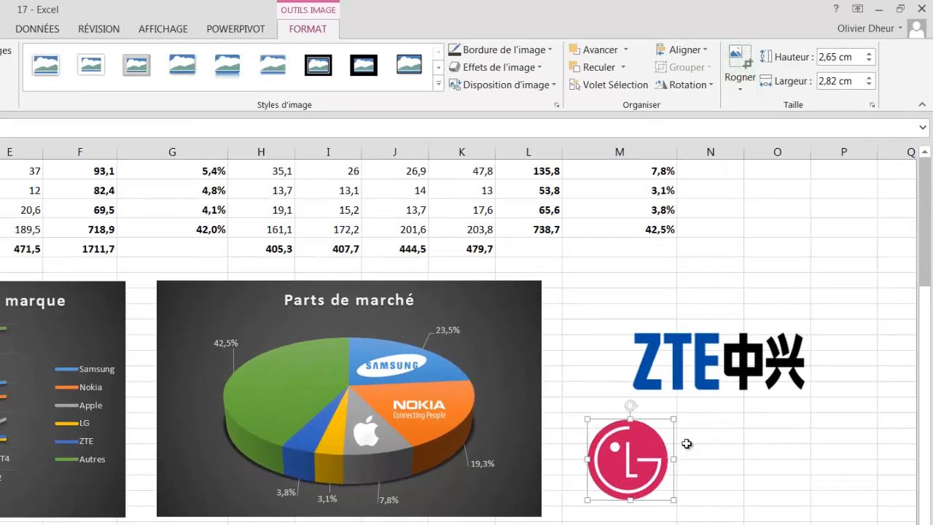
{"action": "left_click_drag", "start_coordinate": [675, 423], "coordinate": [328, 470]}
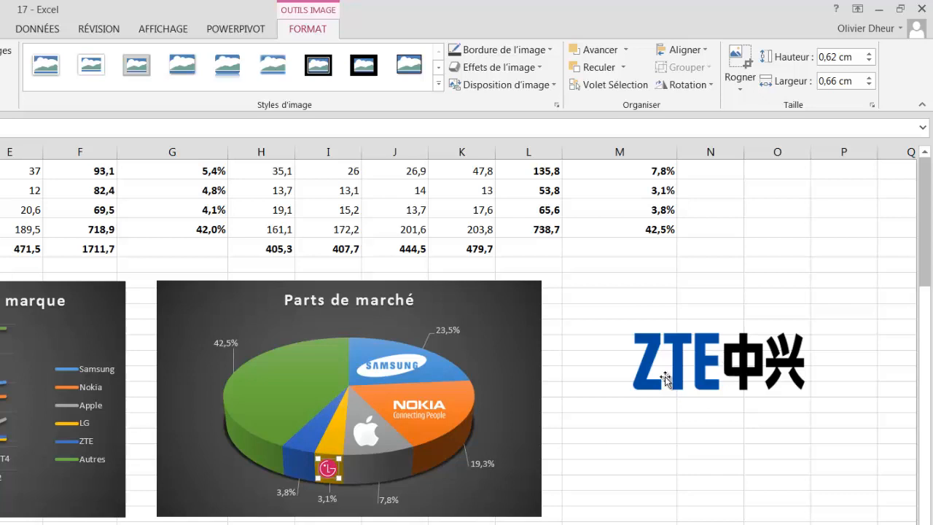
- Crop the ZTE logo to just its 'ZTE' letters and shrink it to 2,06 × 2,98 cm
{"action": "left_click", "coordinate": [686, 364]}
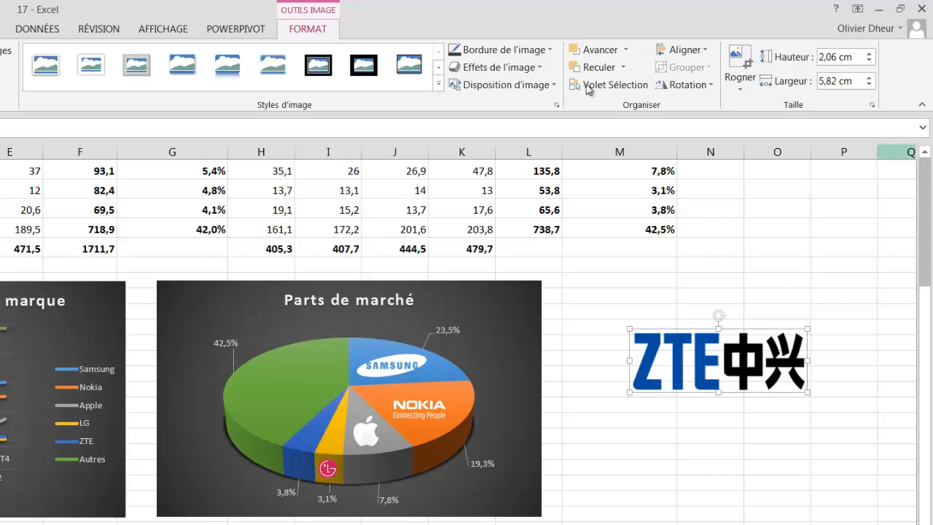
{"action": "left_click", "coordinate": [738, 61]}
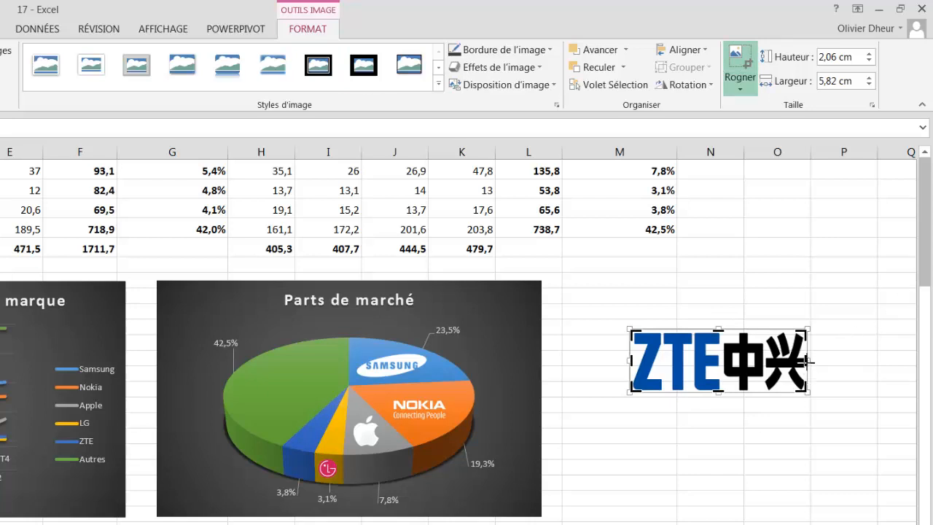
{"action": "left_click_drag", "start_coordinate": [808, 360], "coordinate": [722, 377]}
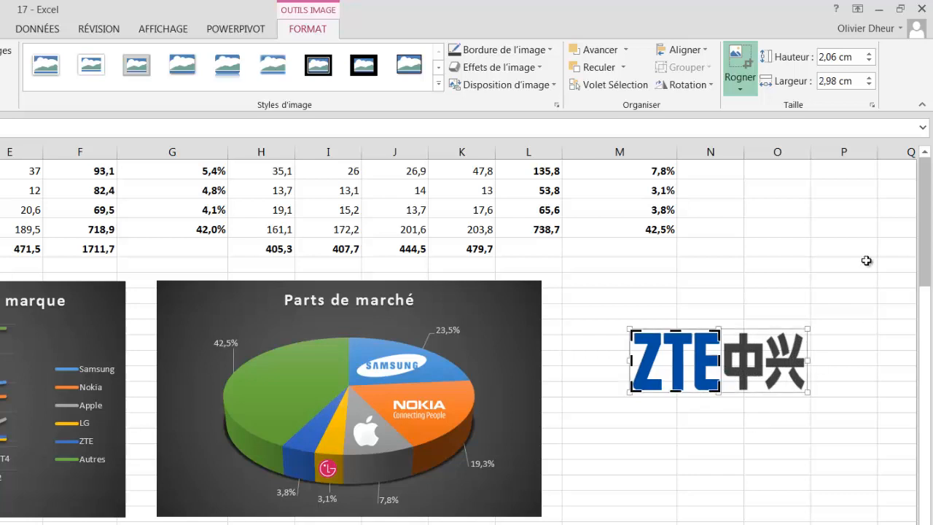
{"action": "left_click", "coordinate": [740, 64]}
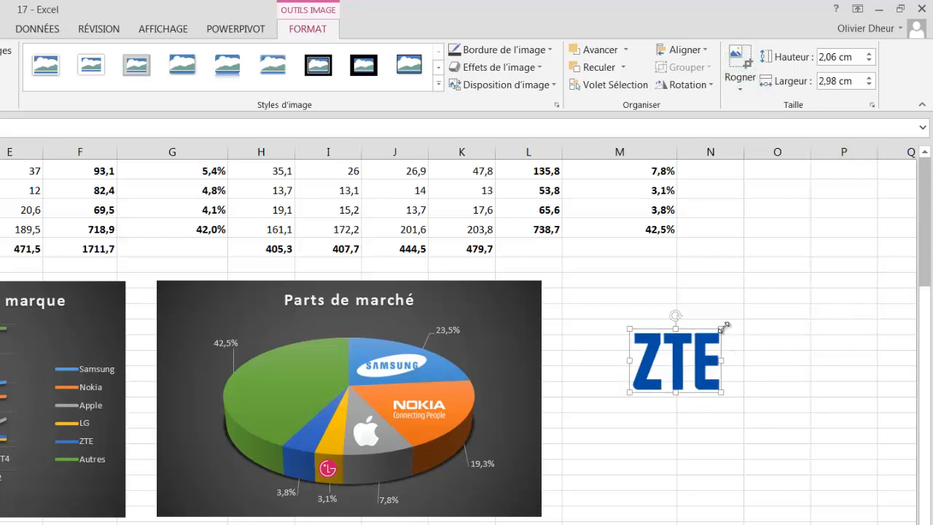
{"action": "left_click_drag", "start_coordinate": [721, 329], "coordinate": [300, 466]}
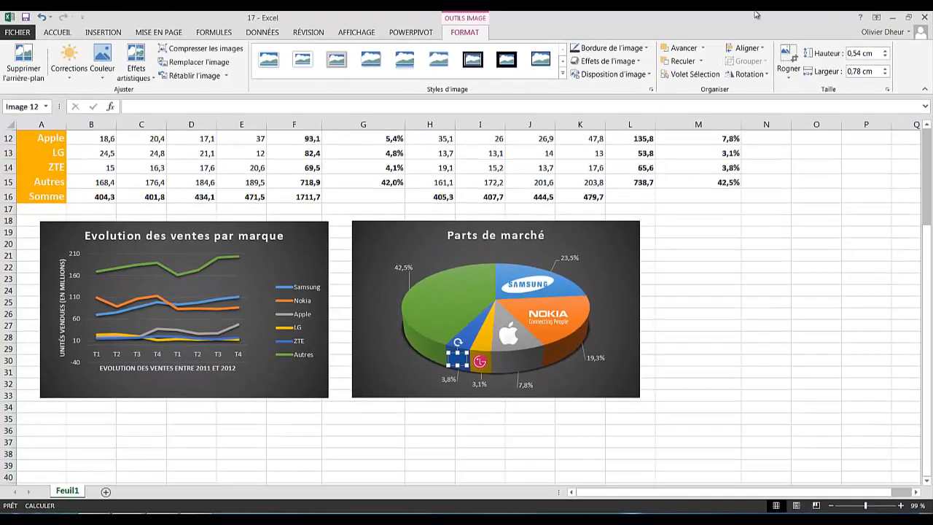
- Recolor the ZTE logo white using the Couleur options
{"action": "left_click", "coordinate": [102, 72]}
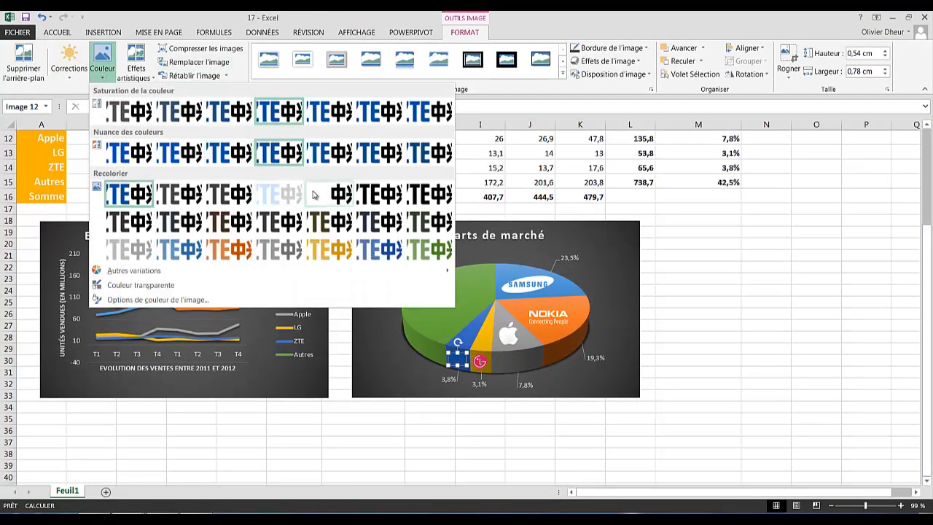
{"action": "key", "text": "Escape"}
{"action": "left_click", "coordinate": [771, 307]}
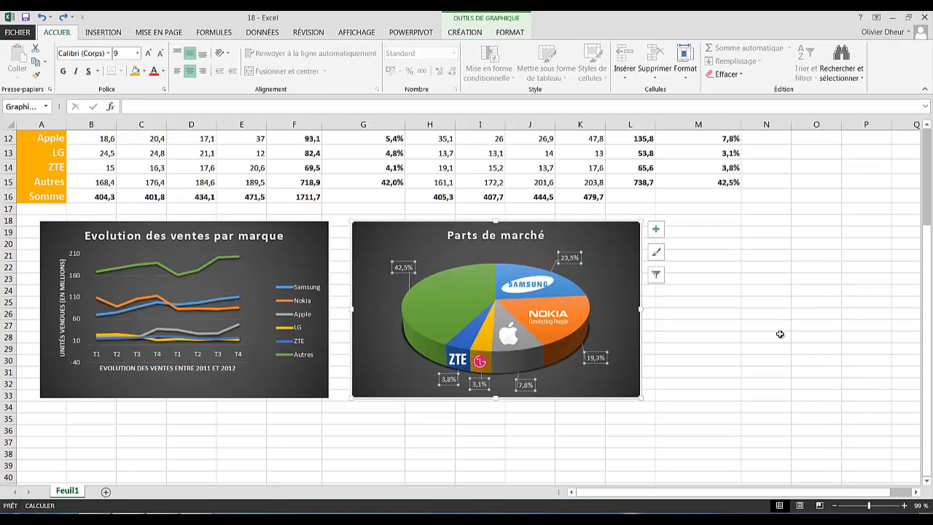
- Nudge the ZTE and LG logos upward into their final spots on the pie
{"action": "left_click", "coordinate": [455, 363]}
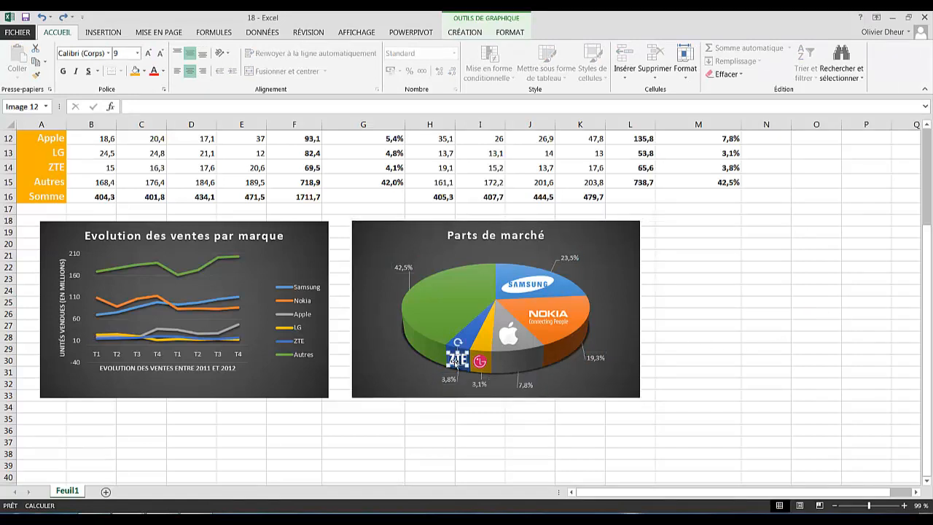
{"action": "mouse_move", "coordinate": [455, 362]}
{"action": "left_mouse_down"}
{"action": "mouse_move", "coordinate": [466, 337]}
{"action": "mouse_move", "coordinate": [461, 348]}
{"action": "left_mouse_up"}
{"action": "left_click", "coordinate": [480, 362]}
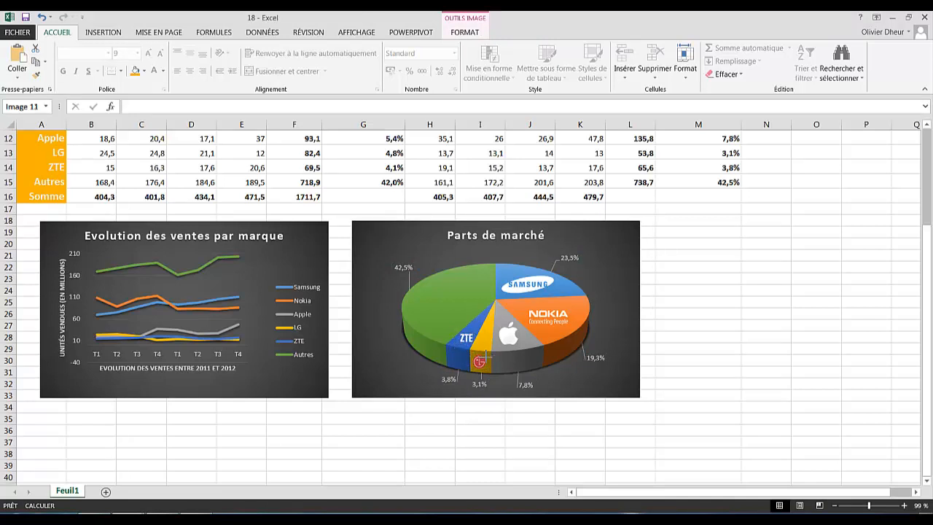
{"action": "left_click_drag", "start_coordinate": [480, 361], "coordinate": [481, 342]}
{"action": "mouse_move", "coordinate": [474, 283]}
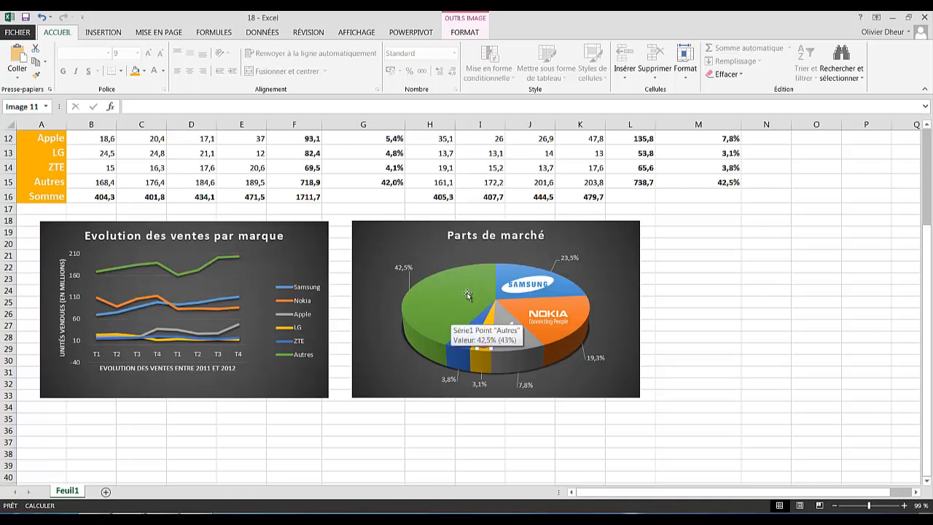
- Add a text box reading 'Autres' on the green slice of the pie
{"action": "left_click", "coordinate": [101, 33]}
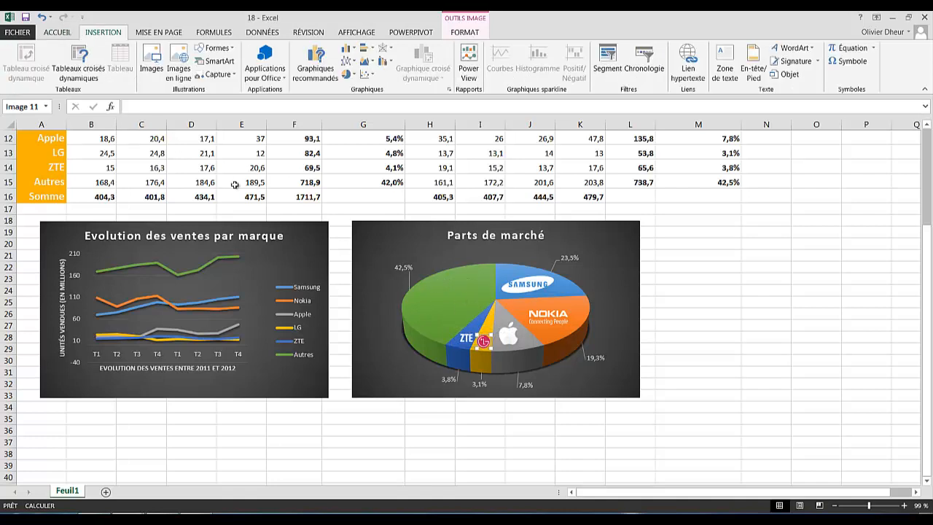
{"action": "left_click", "coordinate": [726, 69]}
{"action": "mouse_move", "coordinate": [436, 288]}
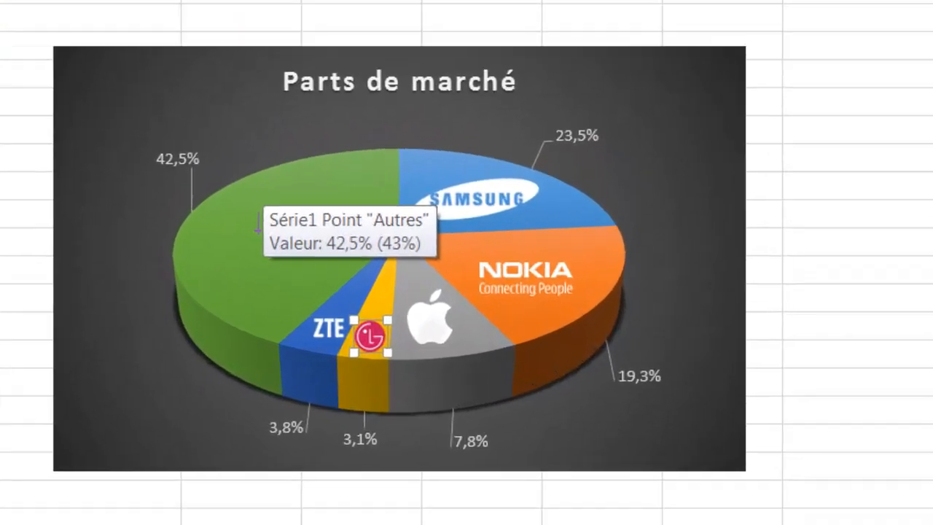
{"action": "left_click", "coordinate": [254, 221]}
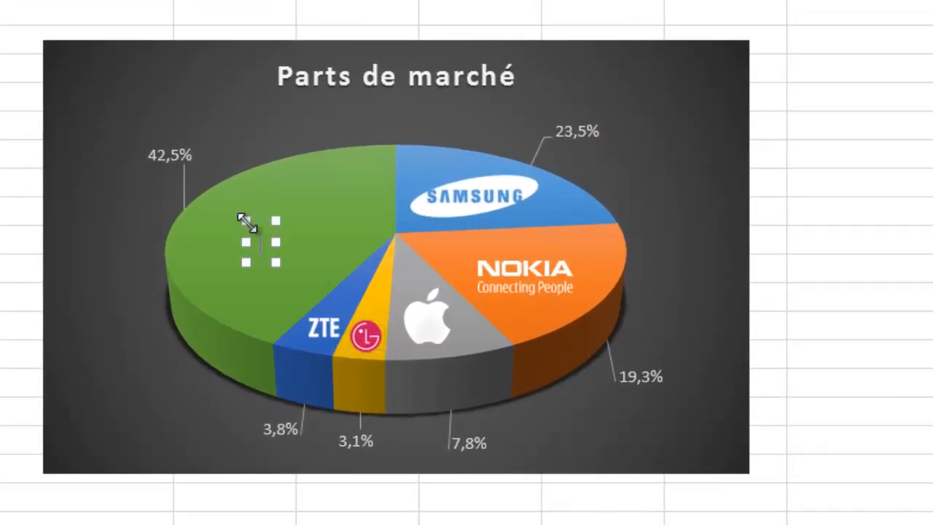
{"action": "mouse_move", "coordinate": [353, 305]}
{"action": "type", "text": "A"}
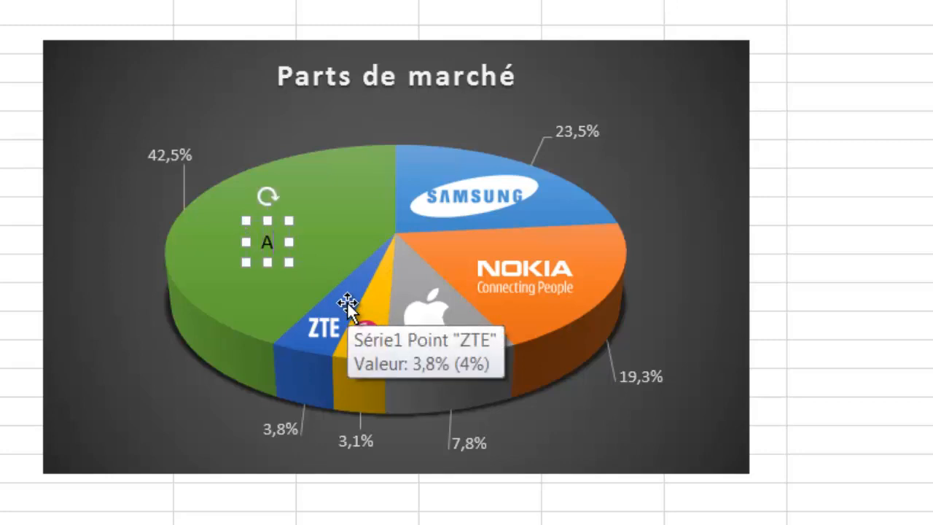
{"action": "type", "text": "utres"}
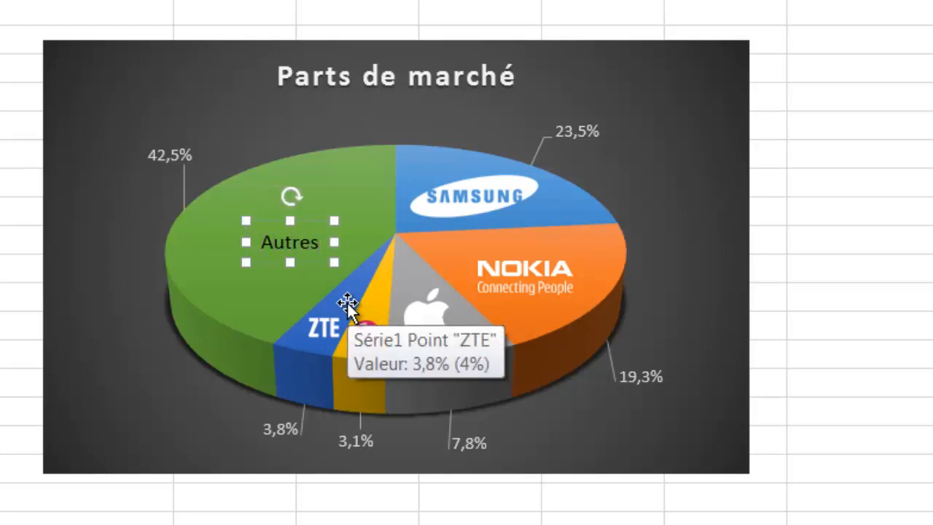
- Make the 'Autres' label text white
{"action": "right_click", "coordinate": [306, 246]}
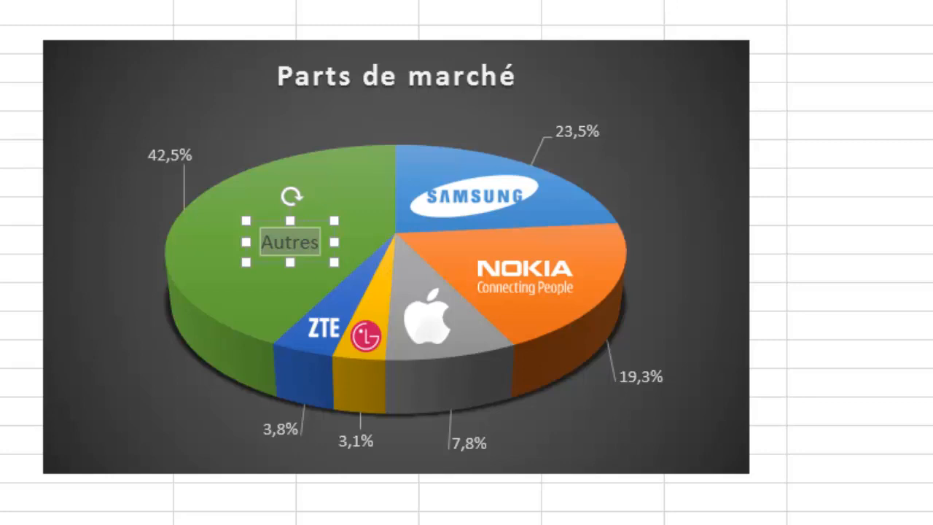
{"action": "right_click", "coordinate": [315, 246]}
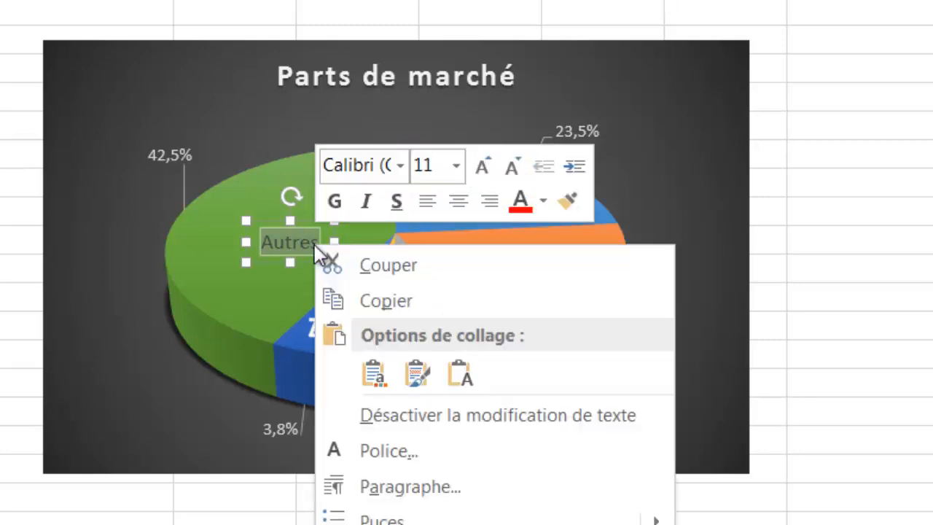
{"action": "left_click", "coordinate": [543, 202]}
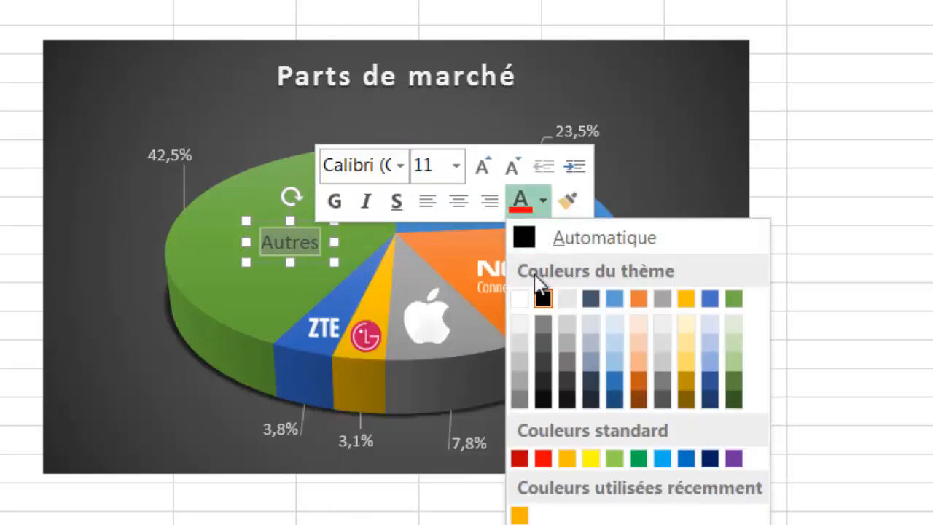
{"action": "left_click", "coordinate": [520, 318]}
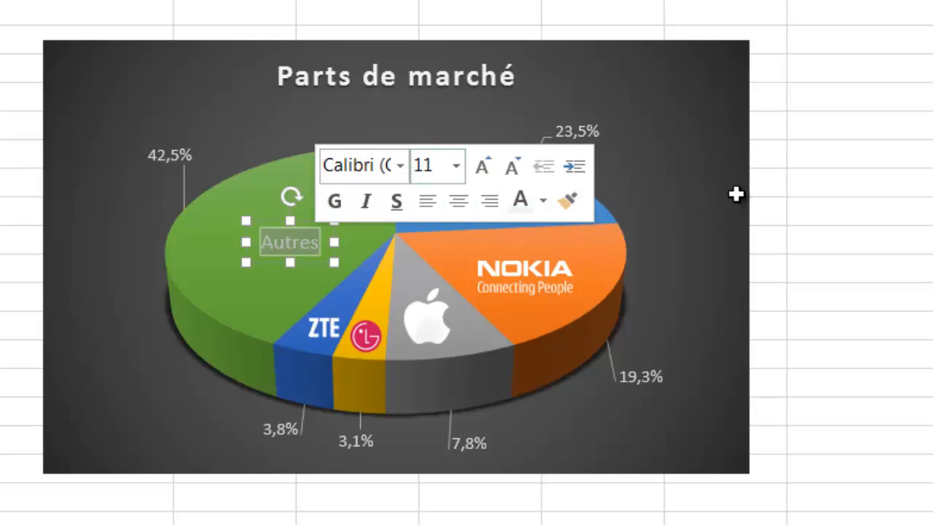
{"action": "left_click", "coordinate": [839, 153]}
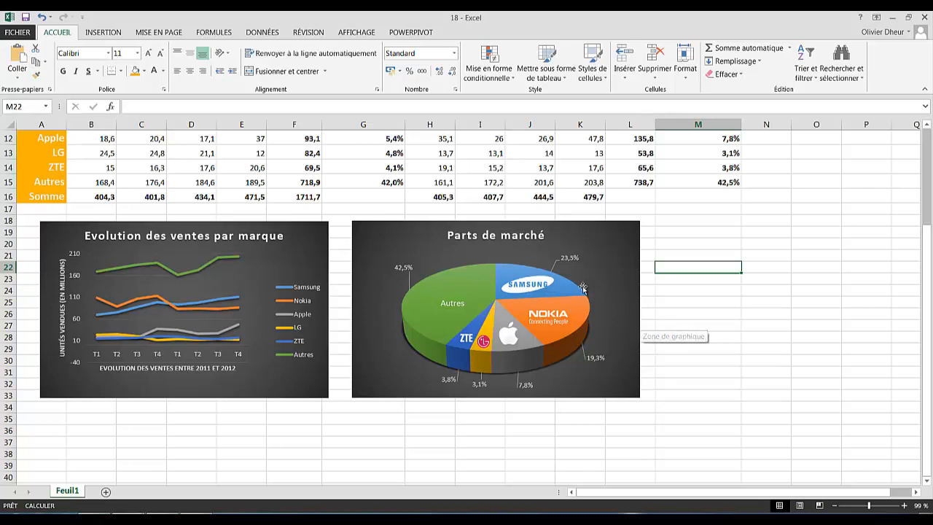
- Select the pie chart, show its FORMAT tools and zoom the worksheet to 150 %
{"action": "left_click", "coordinate": [457, 285]}
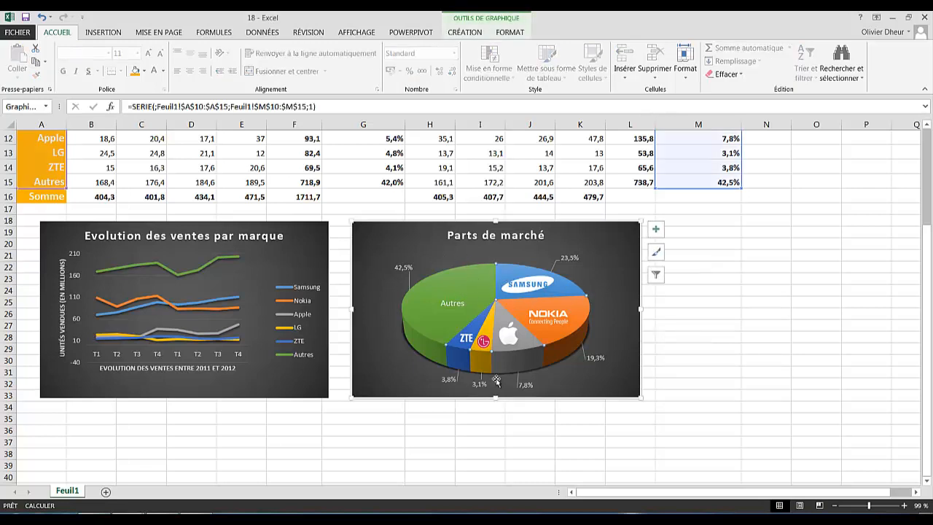
{"action": "mouse_move", "coordinate": [479, 282]}
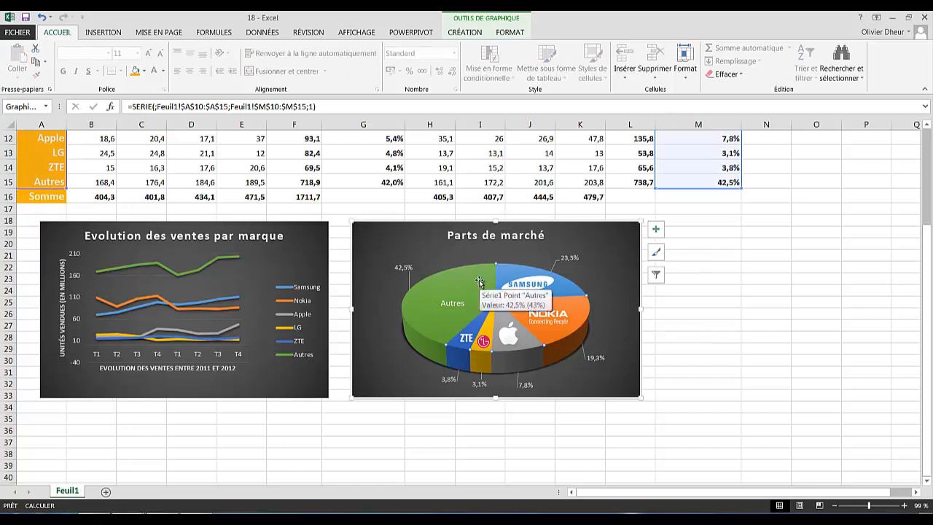
{"action": "left_click", "coordinate": [506, 33]}
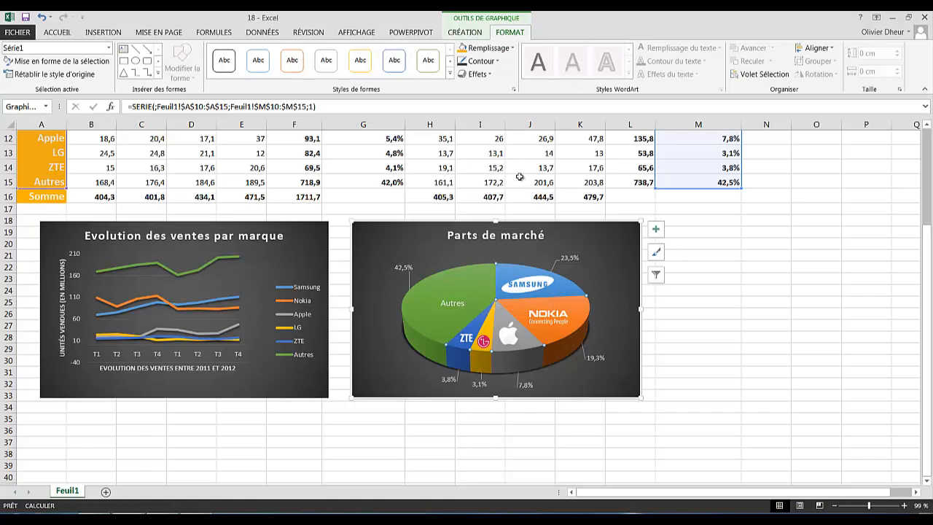
{"action": "mouse_move", "coordinate": [407, 321]}
{"action": "mouse_move", "coordinate": [438, 321]}
{"action": "left_click", "coordinate": [904, 505]}
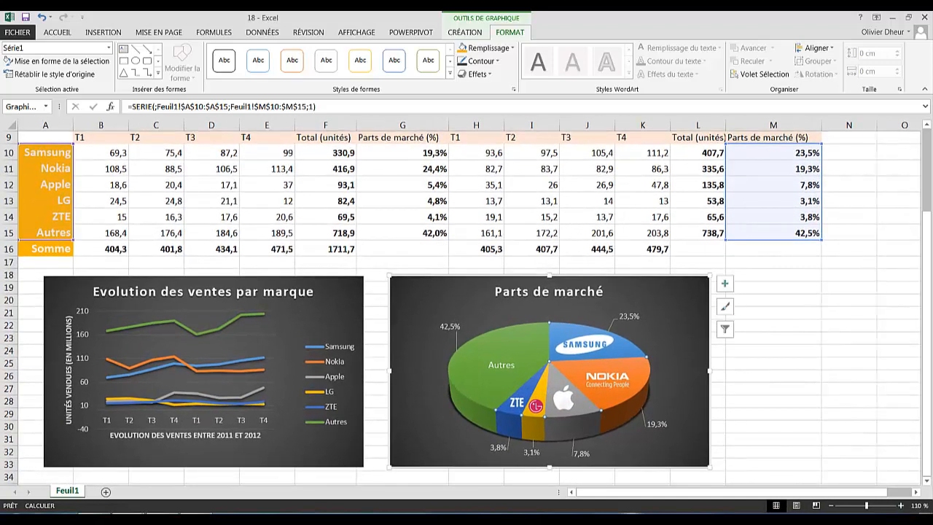
{"action": "left_click", "coordinate": [902, 505]}
{"action": "left_click", "coordinate": [901, 505]}
{"action": "left_click", "coordinate": [901, 505]}
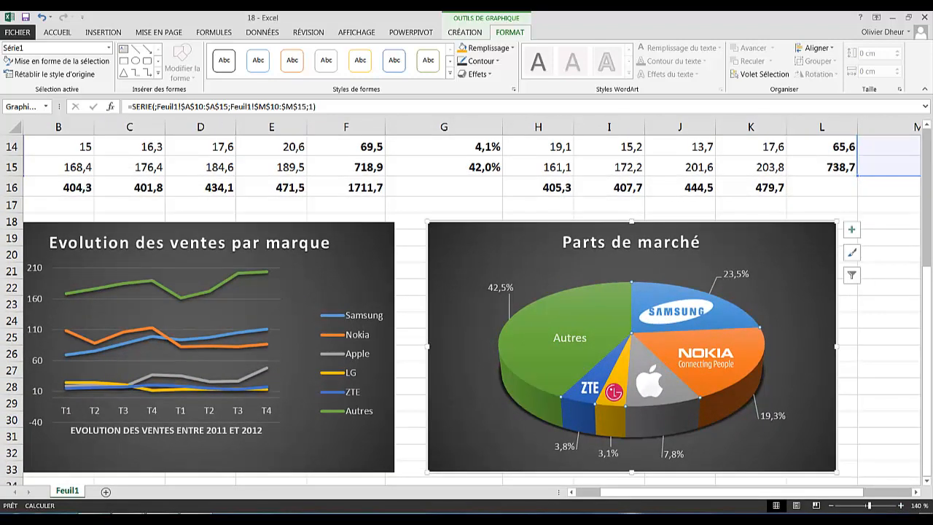
{"action": "left_click", "coordinate": [902, 506]}
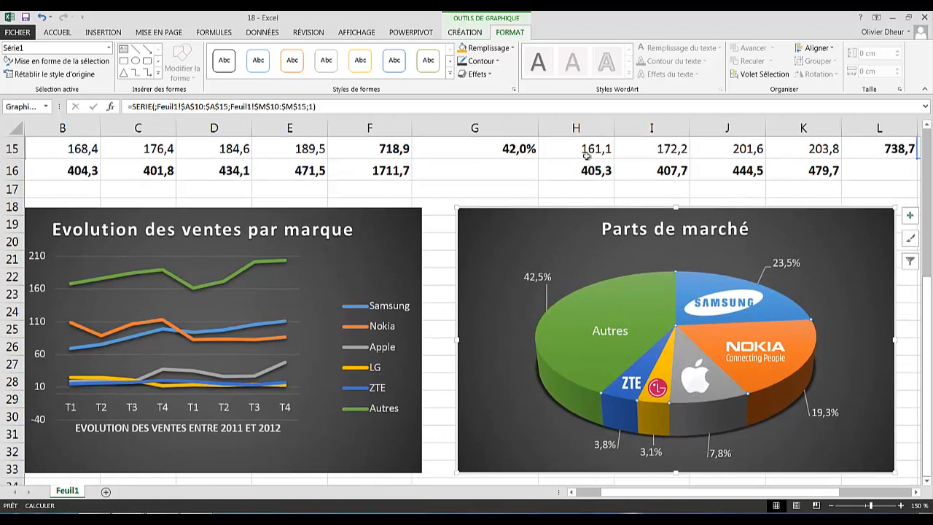
- Apply the Cercle bevel effect to the pie slices
{"action": "left_click", "coordinate": [479, 74]}
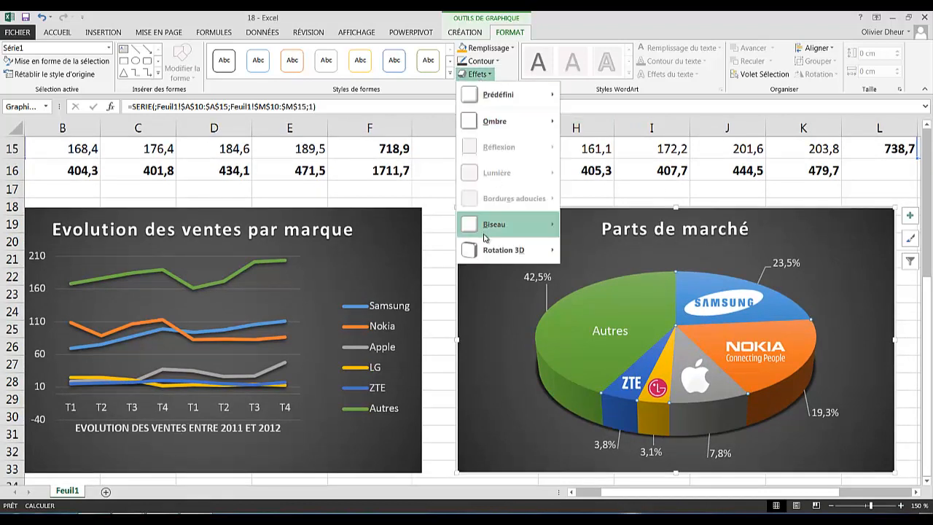
{"action": "mouse_move", "coordinate": [486, 232]}
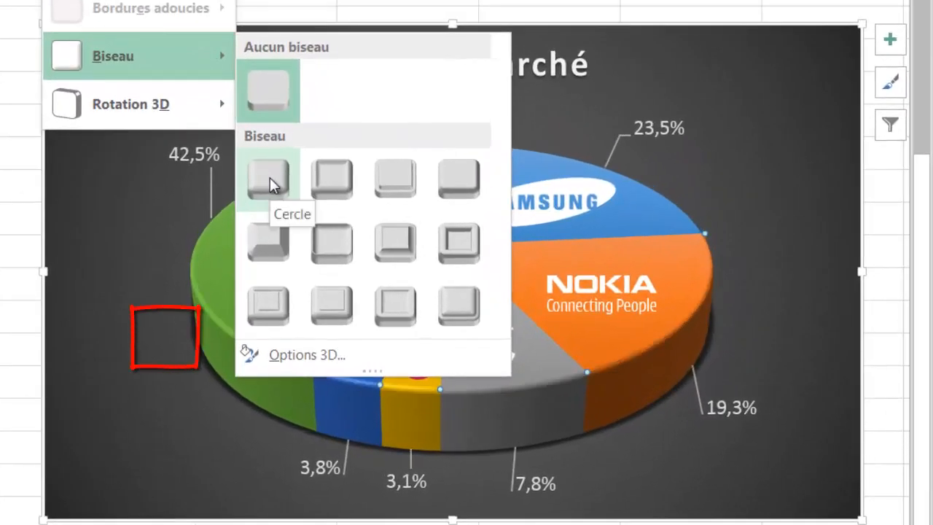
{"action": "left_click", "coordinate": [270, 177]}
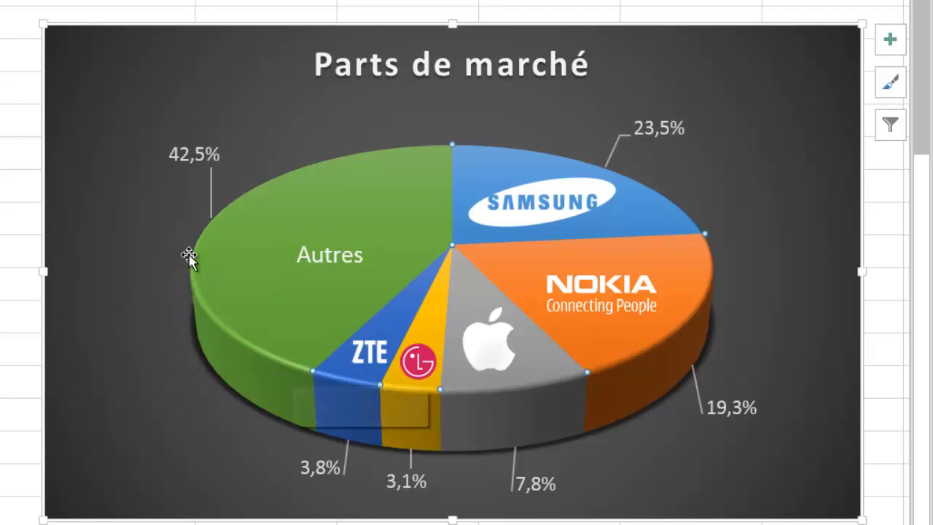
{"action": "mouse_move", "coordinate": [306, 360]}
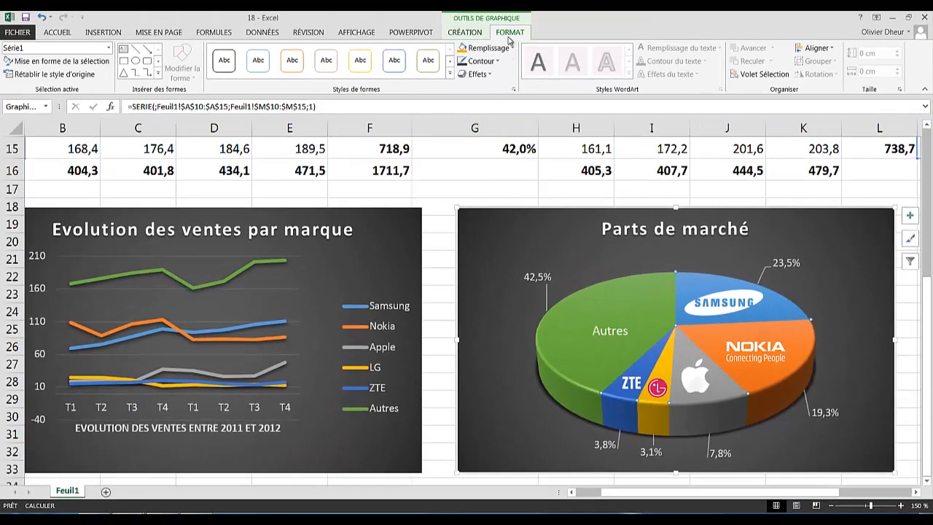
- Give the pie's shadow a 10 pt blur in the shadow options
{"action": "left_click", "coordinate": [487, 74]}
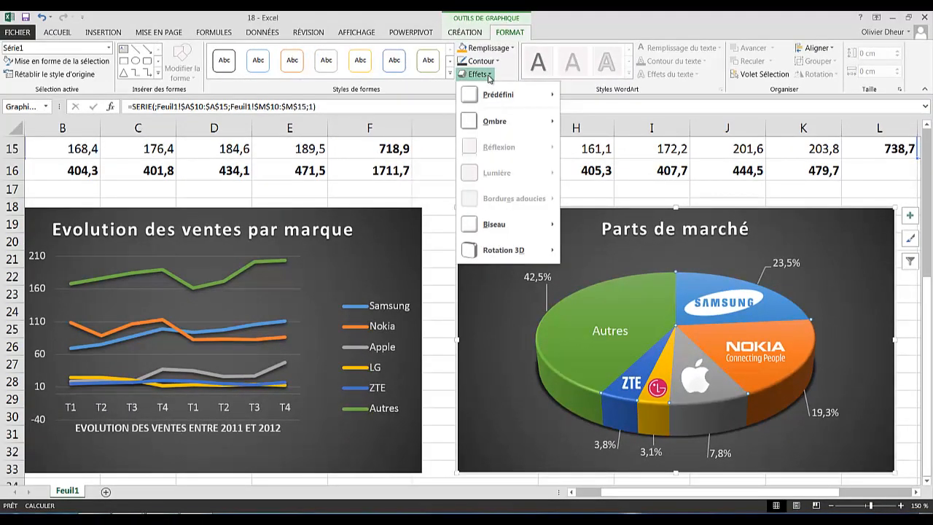
{"action": "mouse_move", "coordinate": [492, 124]}
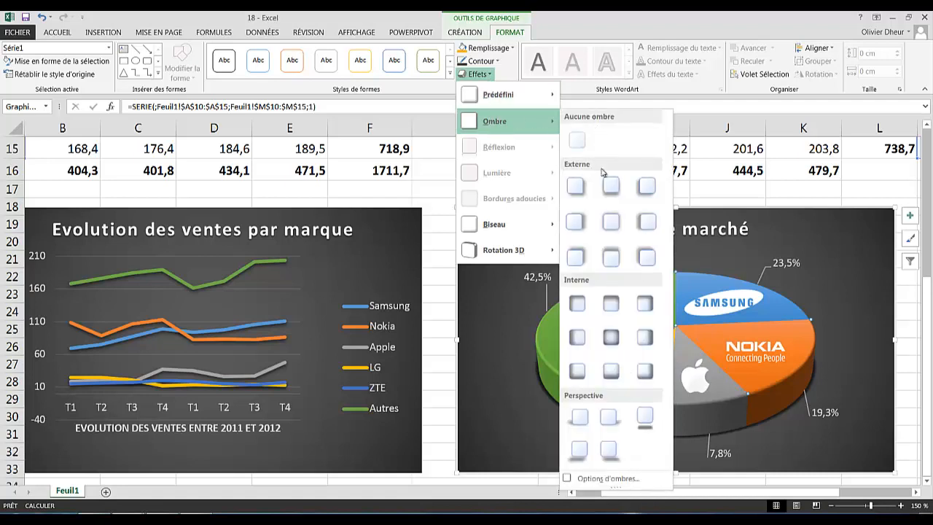
{"action": "left_click", "coordinate": [584, 478]}
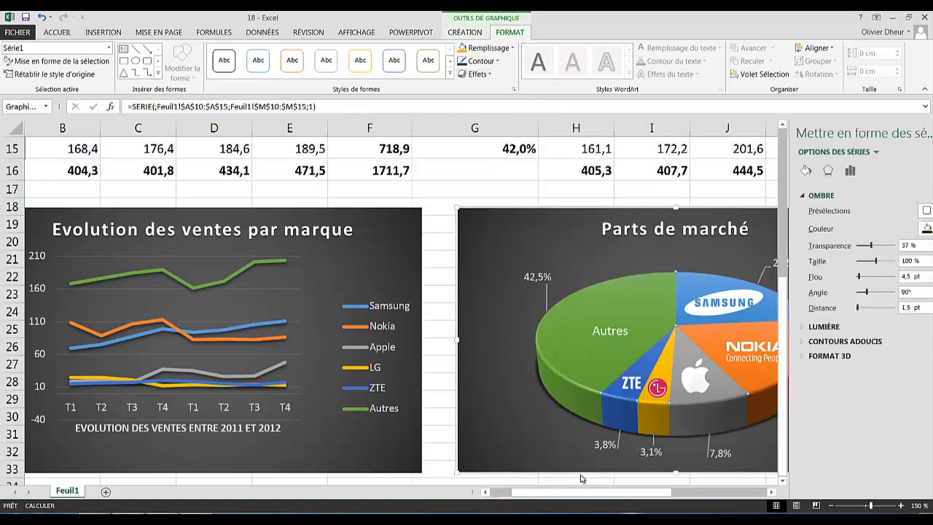
{"action": "left_click_drag", "start_coordinate": [576, 492], "coordinate": [616, 493]}
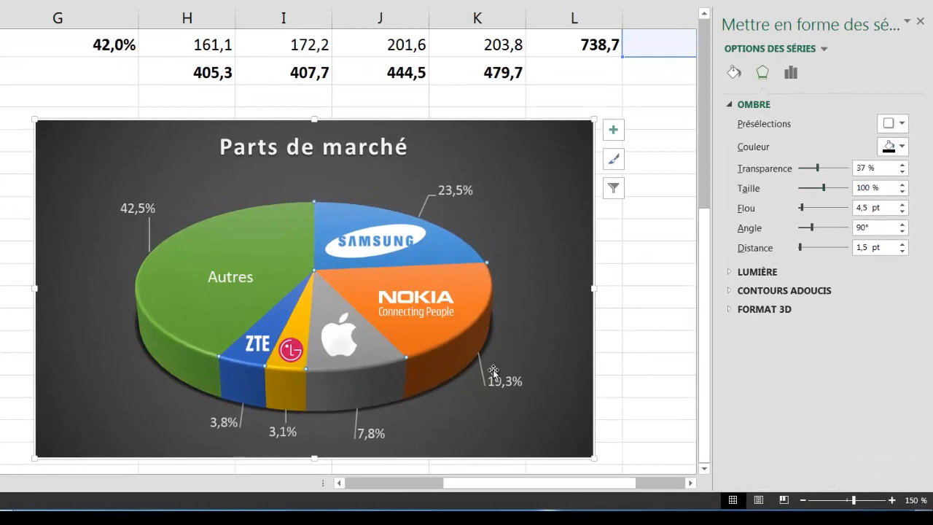
{"action": "mouse_move", "coordinate": [388, 396]}
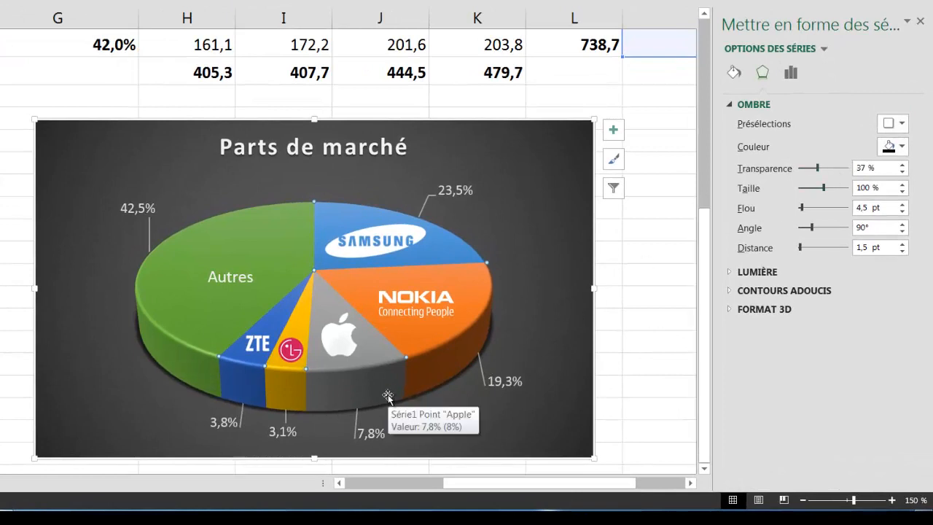
{"action": "mouse_move", "coordinate": [459, 357]}
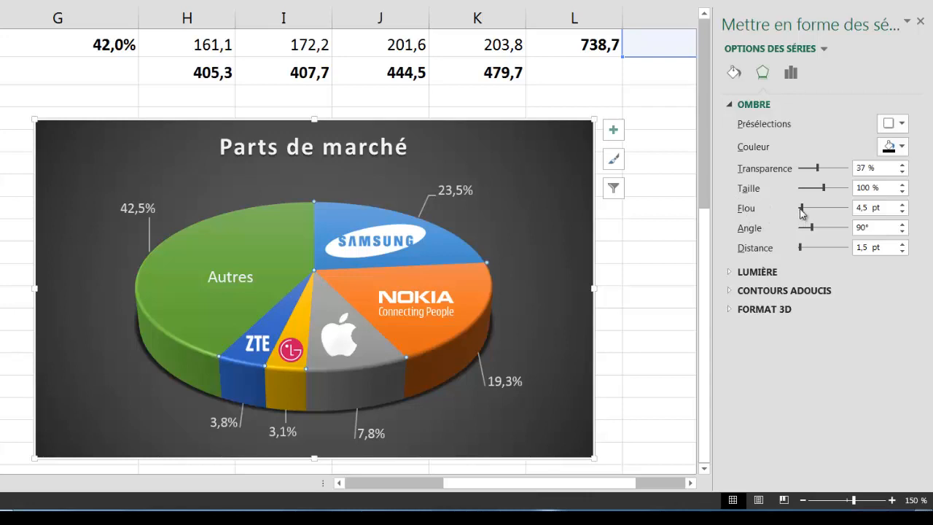
{"action": "left_click_drag", "start_coordinate": [802, 210], "coordinate": [805, 211]}
{"action": "type", "text": "10"}
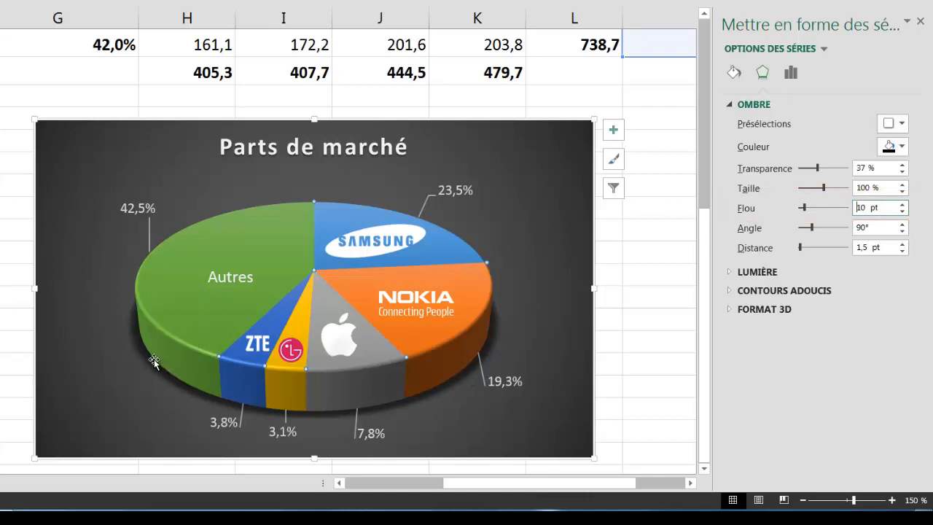
- Set the top bevel width to 12 in the 3D format settings
{"action": "mouse_move", "coordinate": [320, 407]}
{"action": "left_click", "coordinate": [729, 309]}
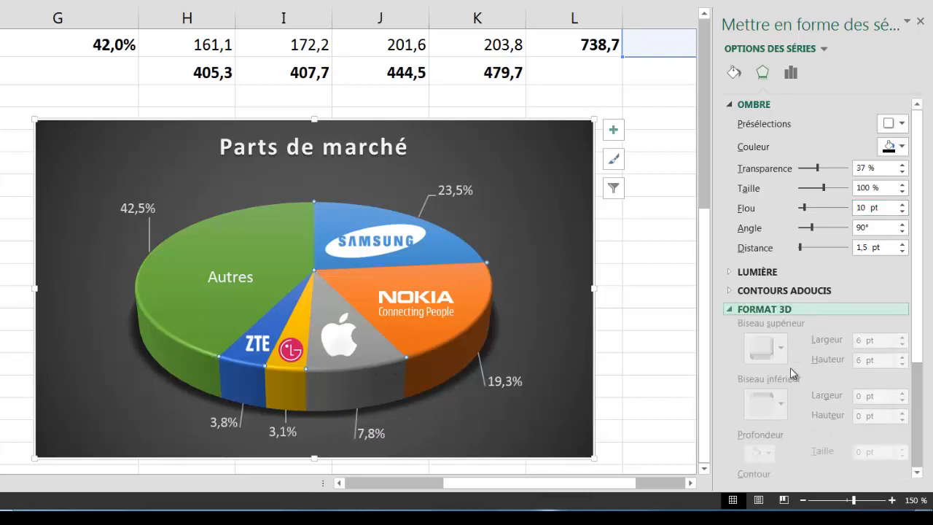
{"action": "left_click_drag", "start_coordinate": [916, 266], "coordinate": [923, 365]}
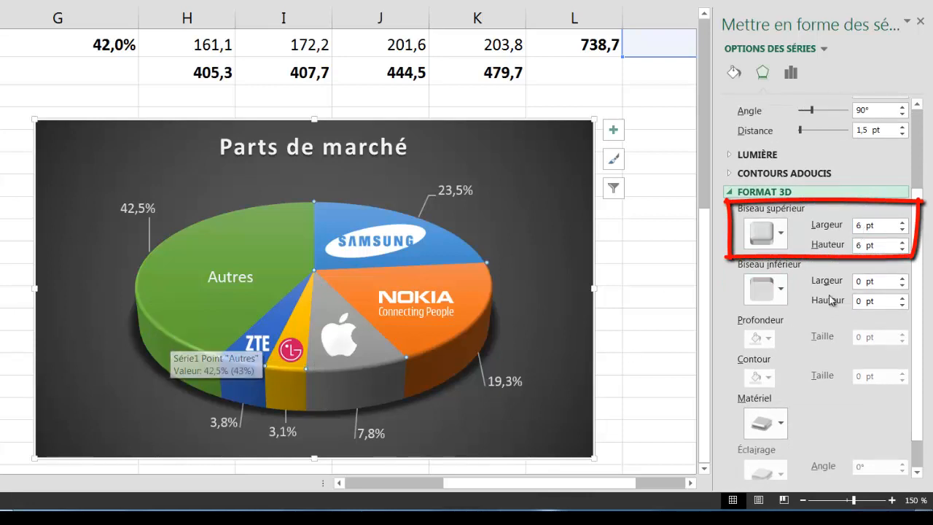
{"action": "left_click", "coordinate": [882, 225]}
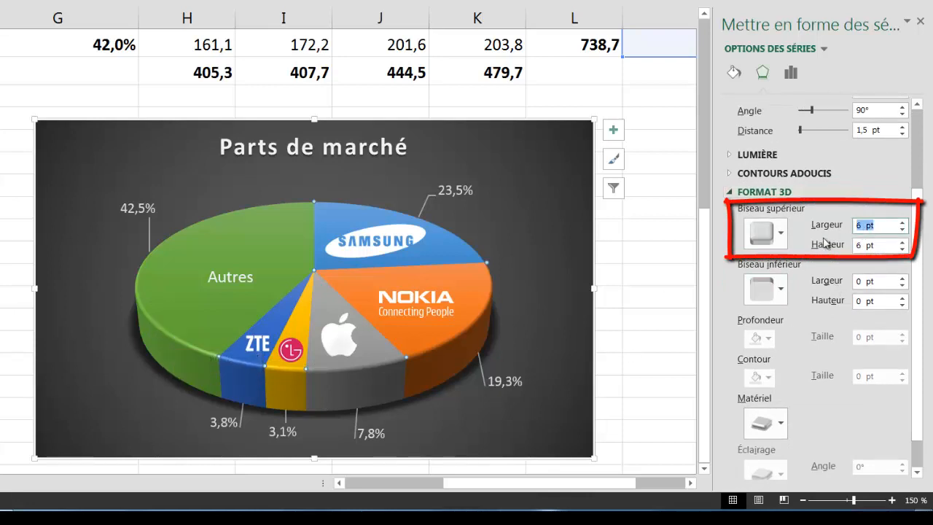
{"action": "type", "text": "12"}
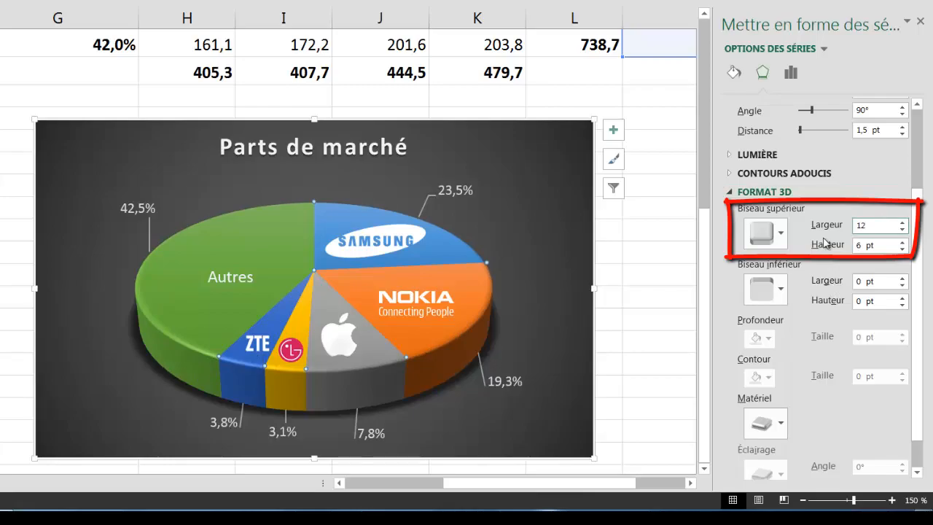